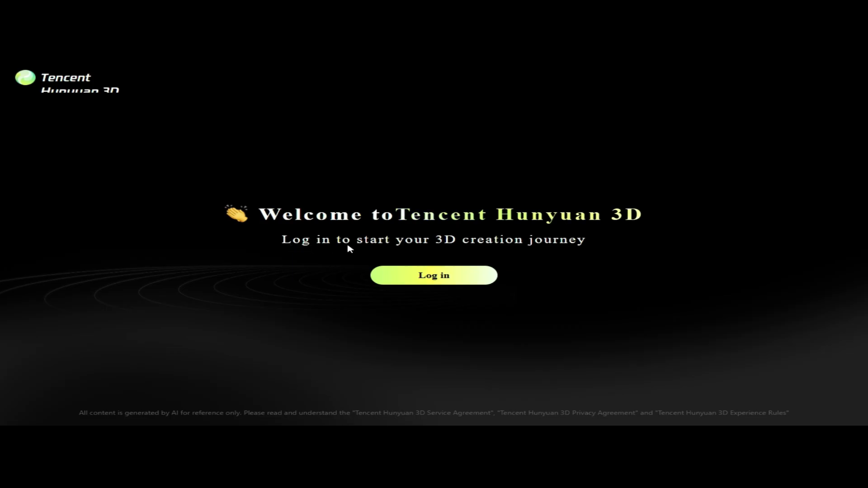
- Sign in with an e-mail verification code, accepting the service and privacy agreement
left_click(437, 274)
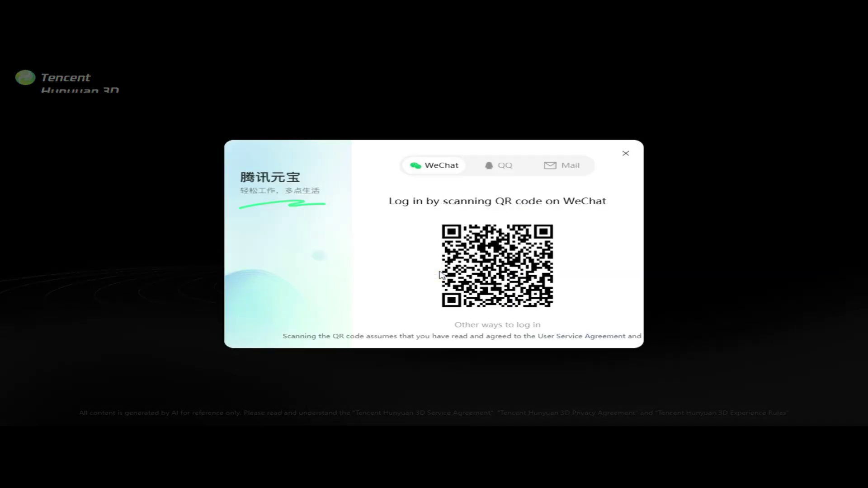
left_click(553, 168)
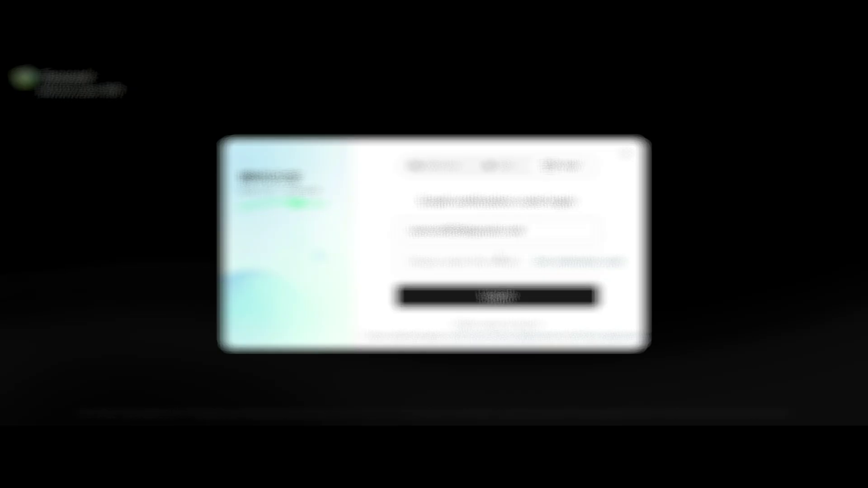
left_click(570, 265)
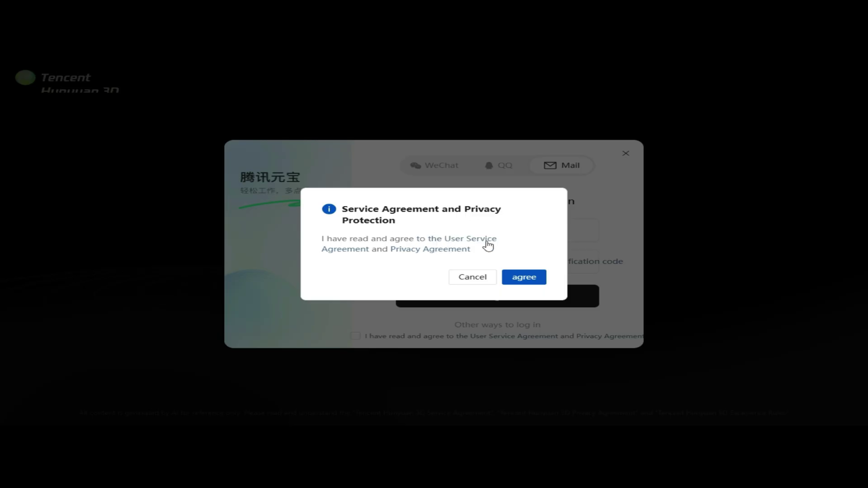
left_click(522, 278)
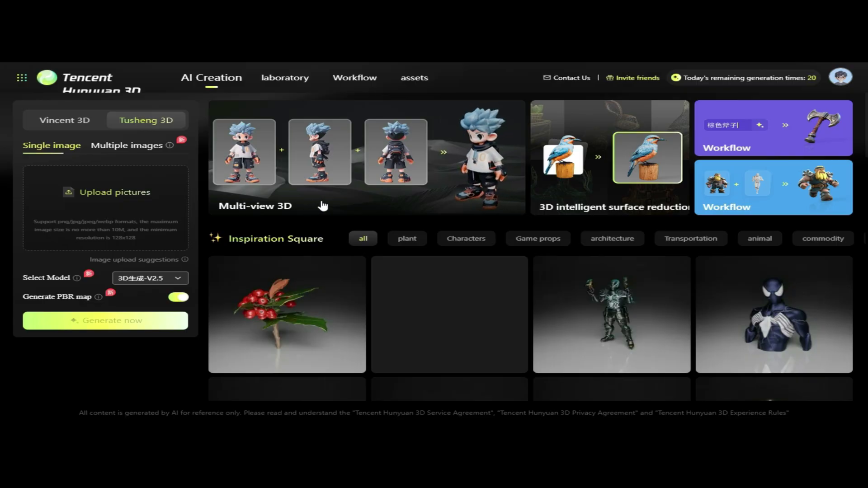
- Settle on Vincent 3D text-to-3D generation and start the hatted blue cartoon dolphin prompt
left_click(57, 122)
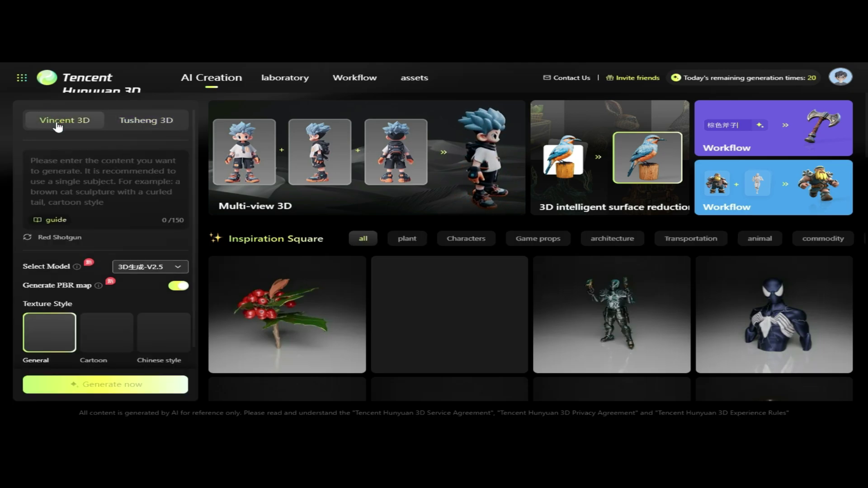
left_click(136, 123)
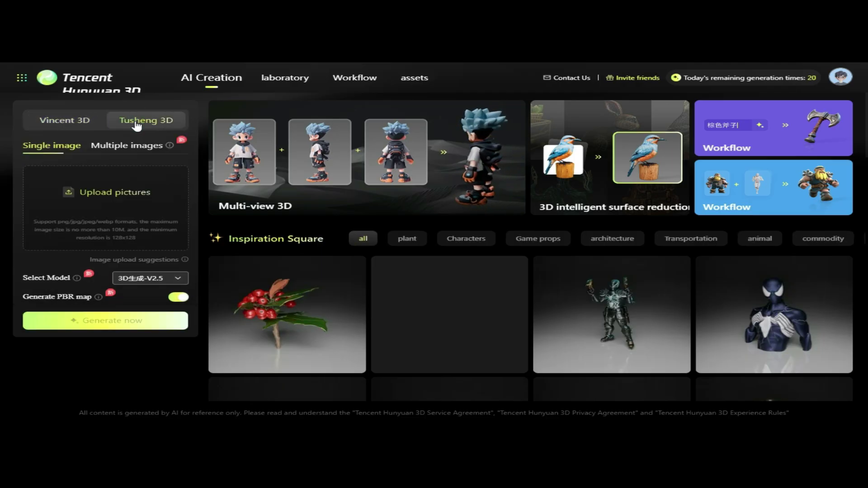
left_click(75, 123)
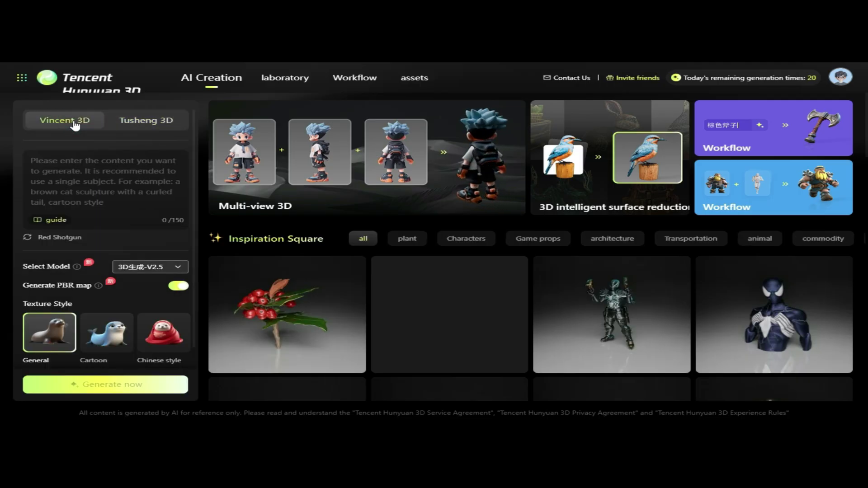
left_click(65, 170)
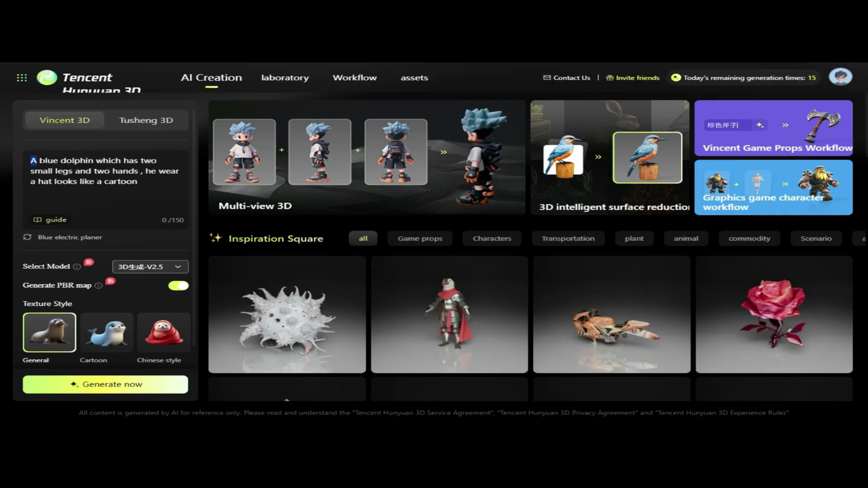
left_click_drag(31, 160, 139, 162)
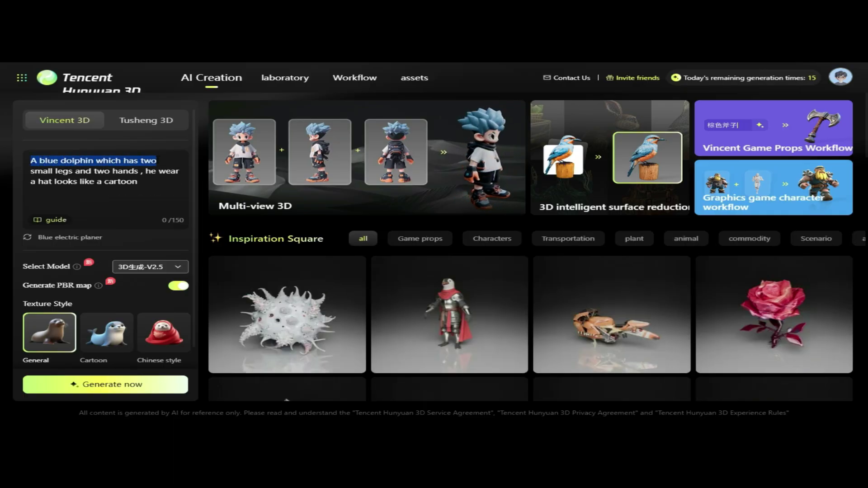
left_click_drag(30, 171, 179, 171)
left_click_drag(31, 181, 149, 183)
mouse_move(56, 220)
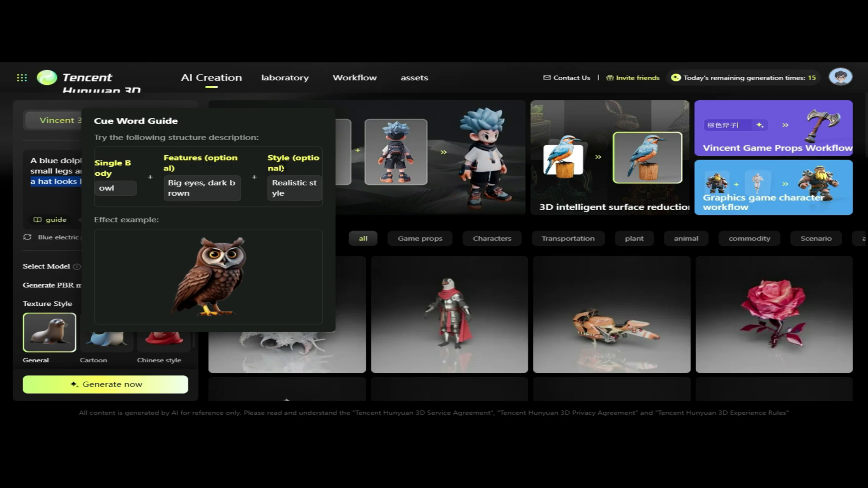
left_click_drag(95, 220, 162, 224)
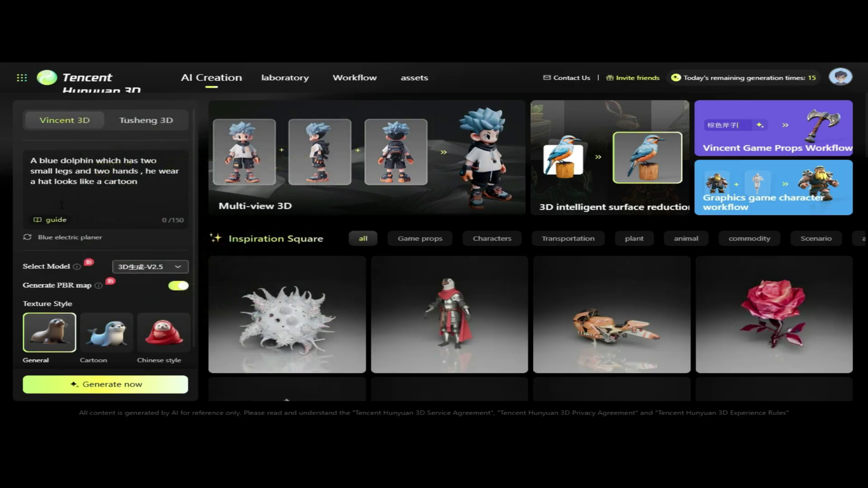
- Keep the 3D生成-V2.5 model with Generate PBR map left on
left_click(148, 268)
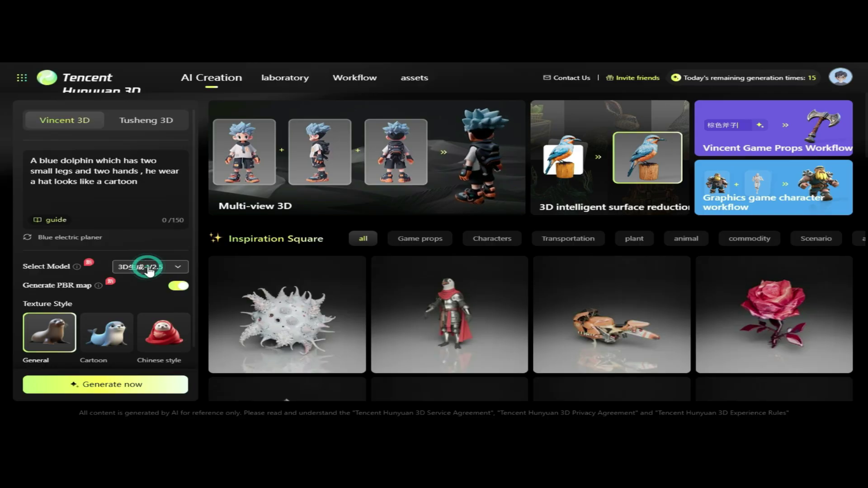
left_click(154, 287)
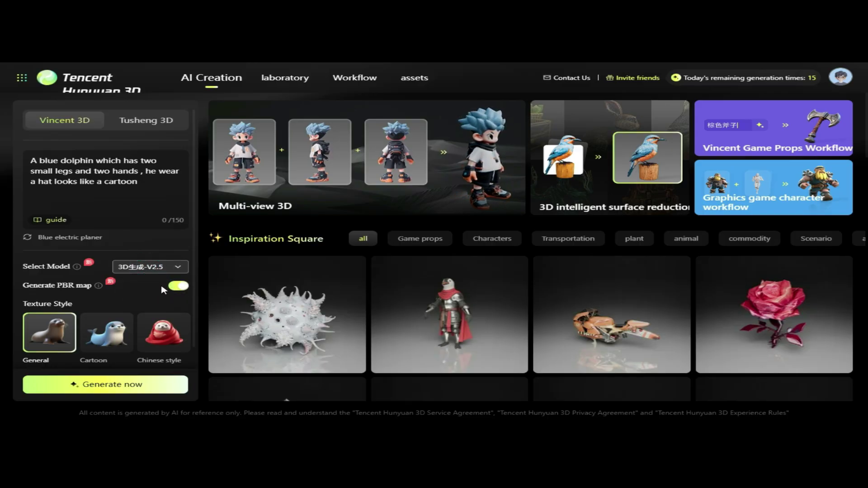
left_click(175, 287)
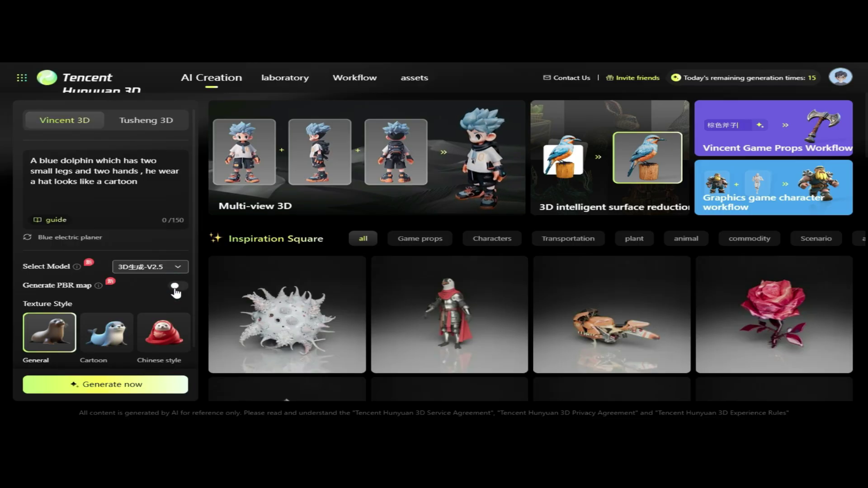
left_click(174, 287)
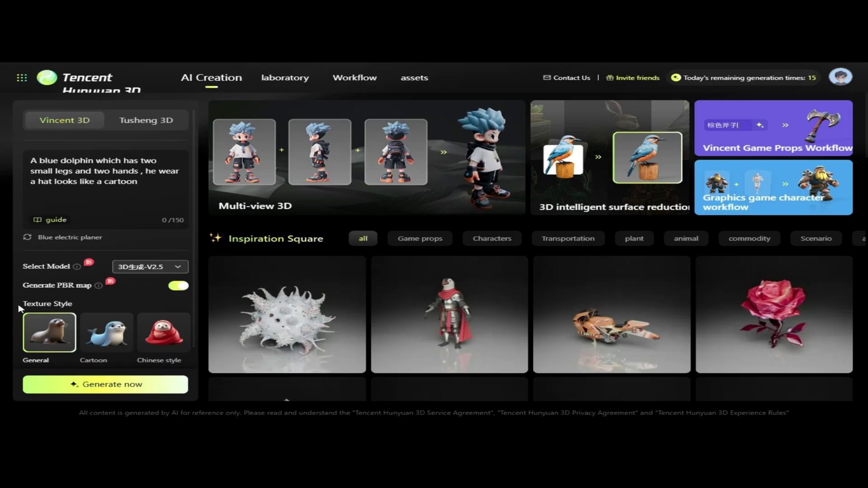
- Preview the Cartoon, Chinese, porcelain, stone carving and Cyberpunk styles, then generate with General
left_click_drag(20, 309, 36, 304)
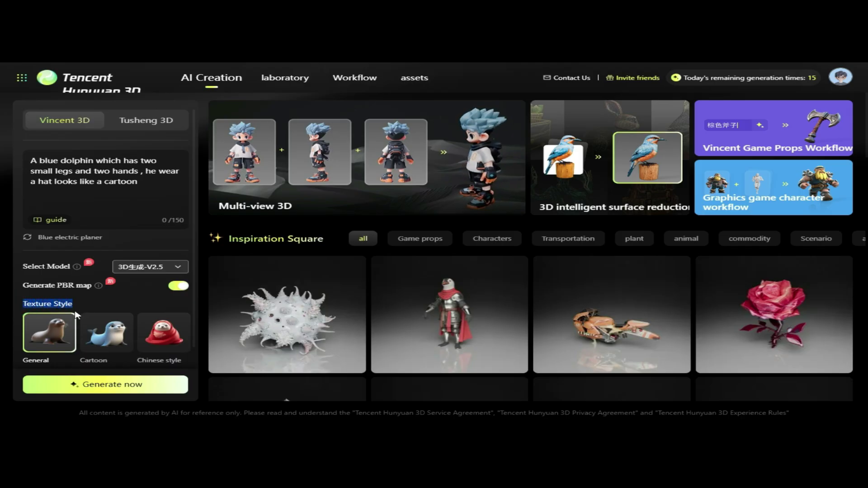
left_click(49, 335)
left_click(100, 337)
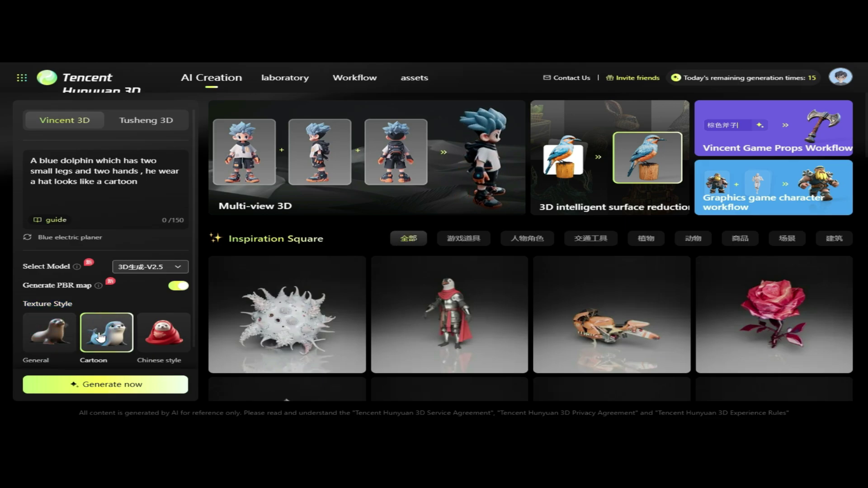
left_click(149, 334)
scroll(120, 322, "down", 2)
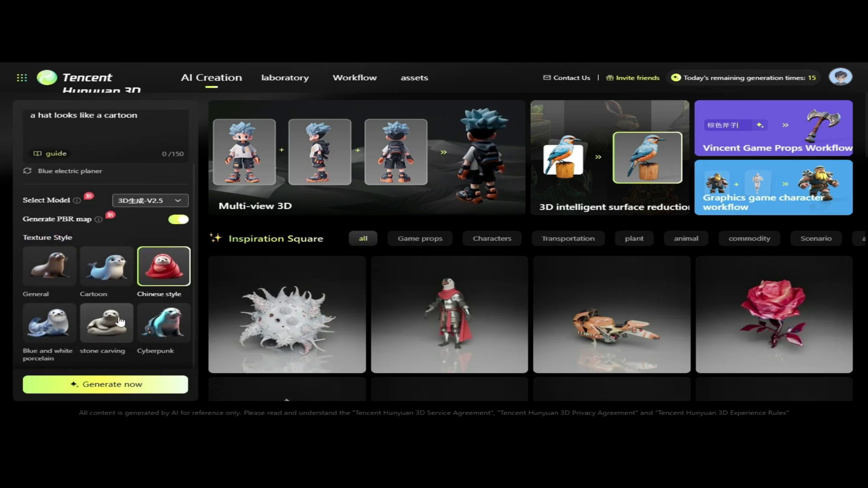
left_click(61, 326)
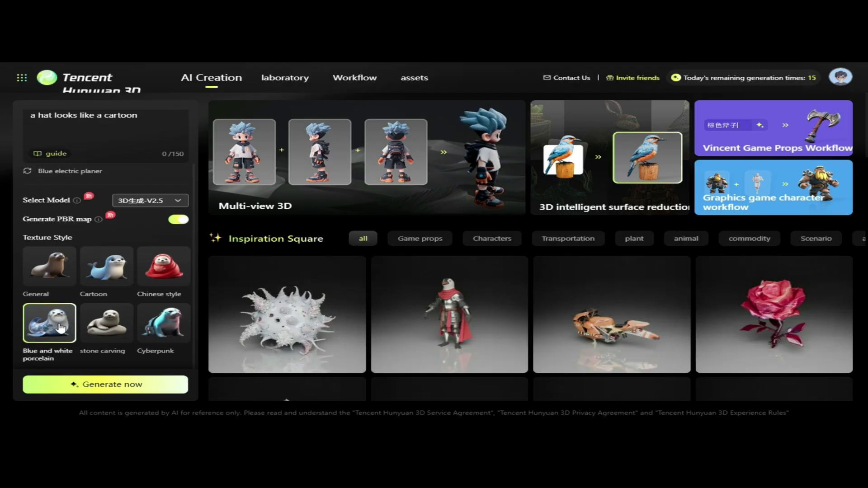
left_click(94, 329)
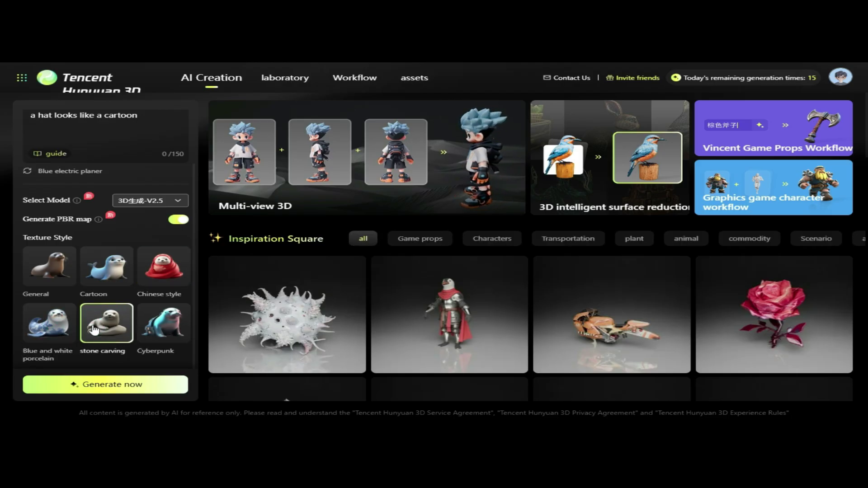
left_click(154, 330)
left_click(48, 267)
left_click(107, 387)
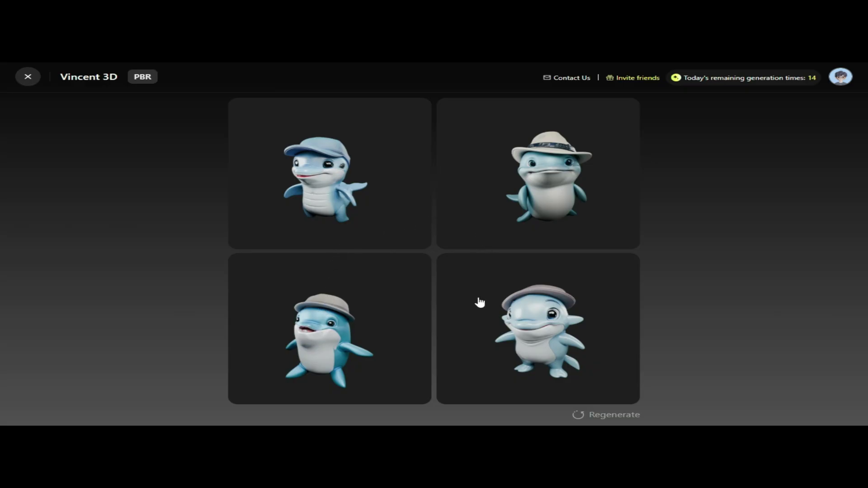
- Open the blue-capped dolphin in the 3D viewer and orbit it to see its tail
left_click(368, 213)
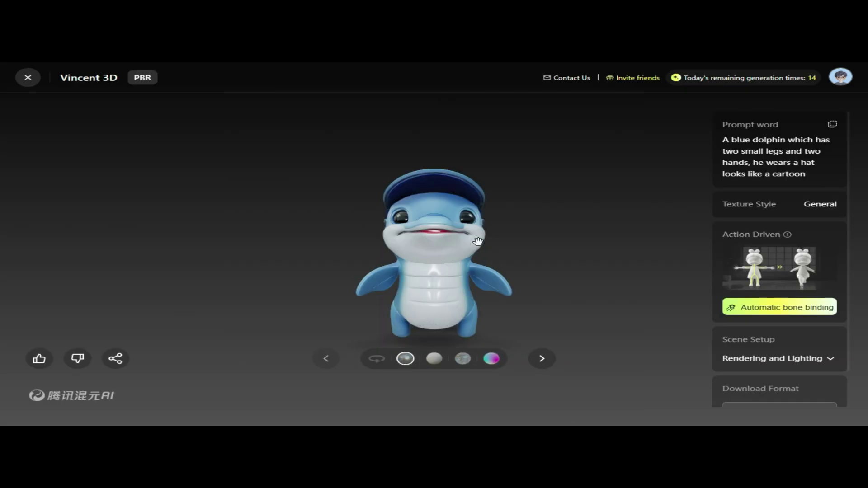
left_click_drag(440, 246, 529, 265)
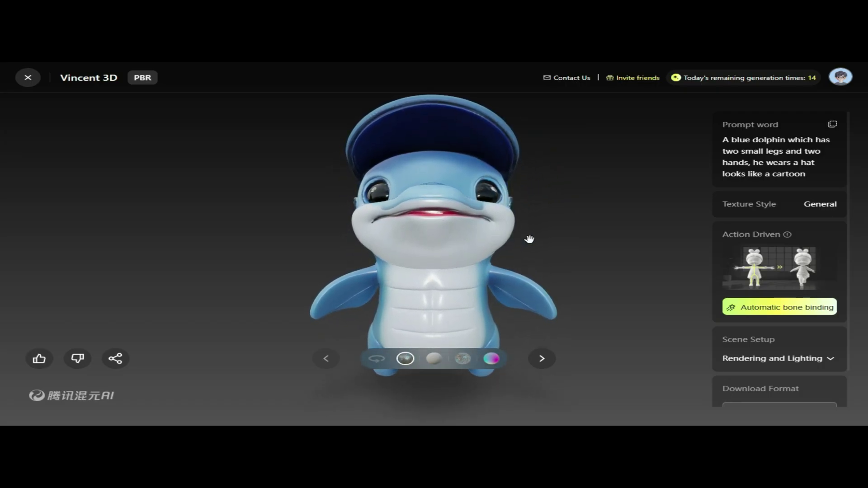
- Inspect the dolphin as a white model, then with its albedo texture, from several sides
left_click(435, 359)
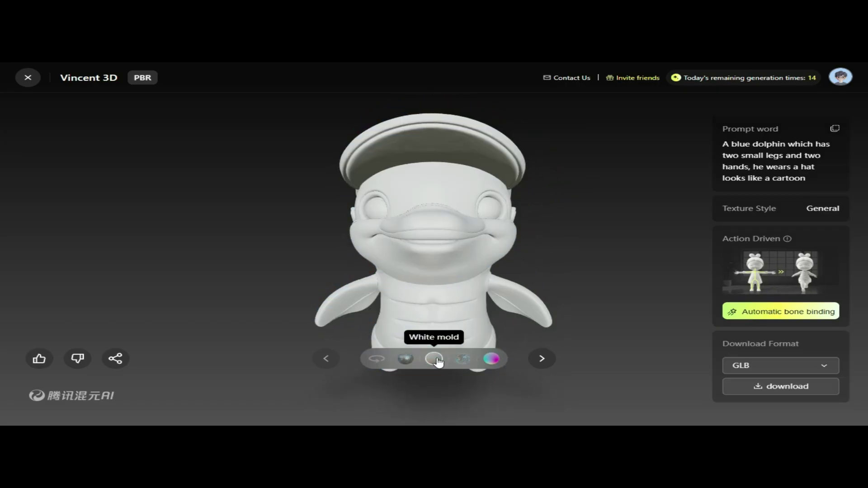
left_click_drag(528, 278, 534, 254)
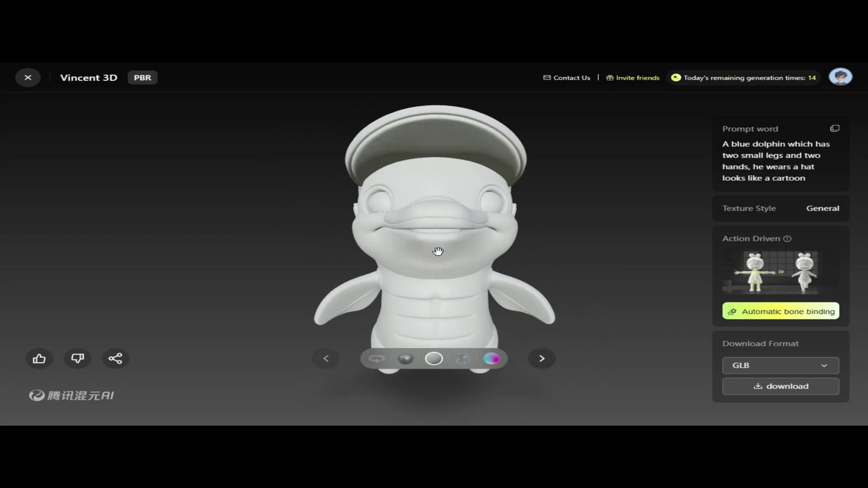
left_click_drag(439, 248, 518, 244)
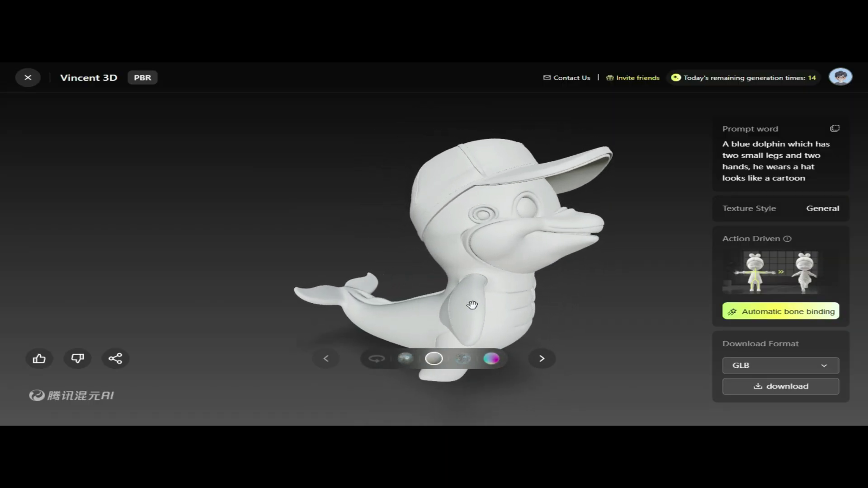
left_click(465, 359)
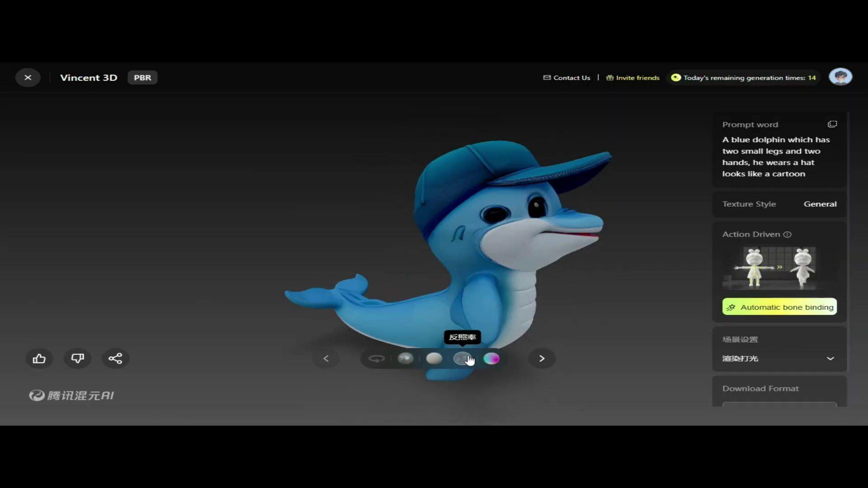
left_click_drag(514, 274, 395, 289)
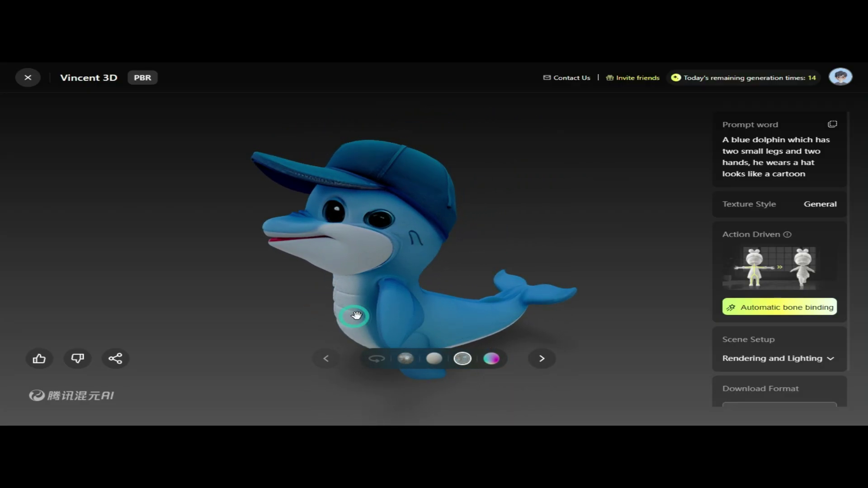
left_click_drag(357, 315, 494, 311)
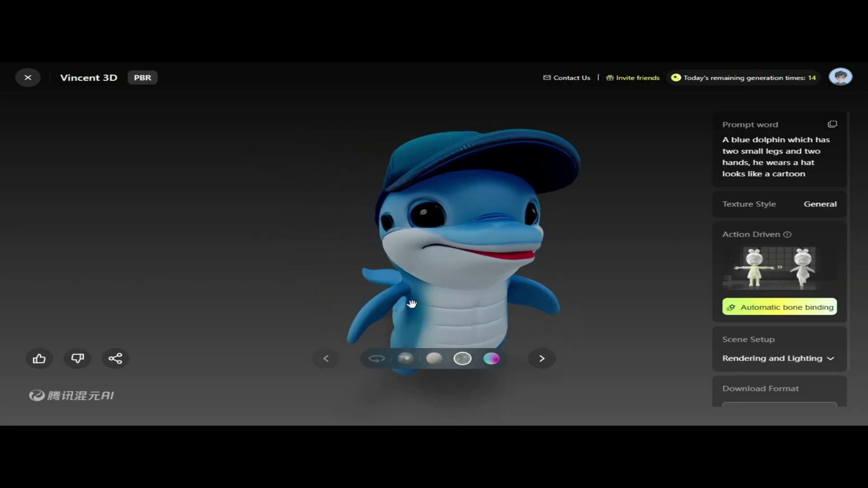
left_click_drag(412, 304, 481, 306)
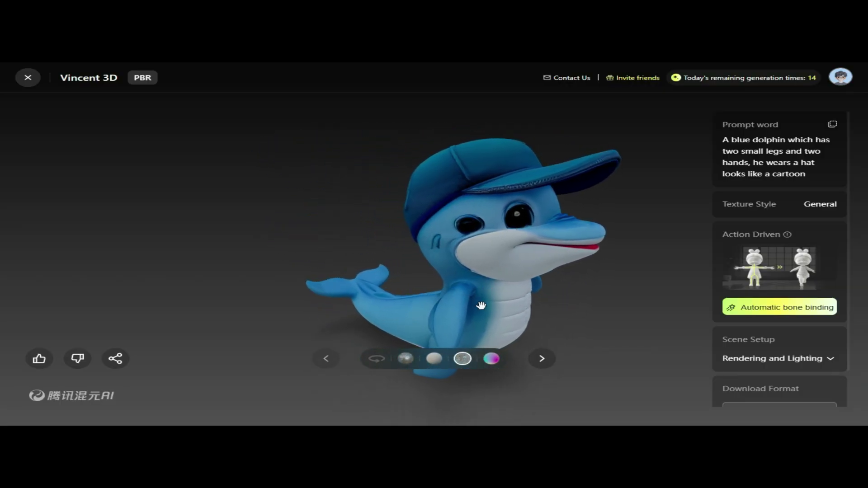
- Switch to Normal render mode and view the dolphin from the front and left profile
left_click(493, 357)
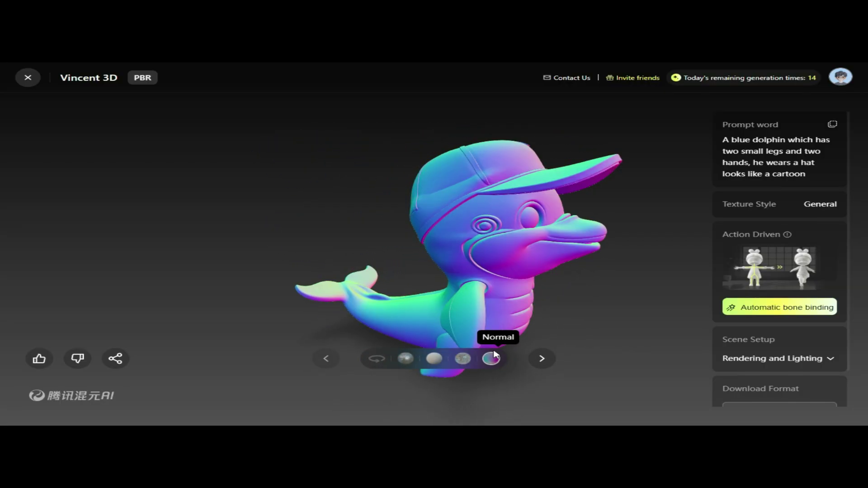
left_click_drag(534, 309, 414, 304)
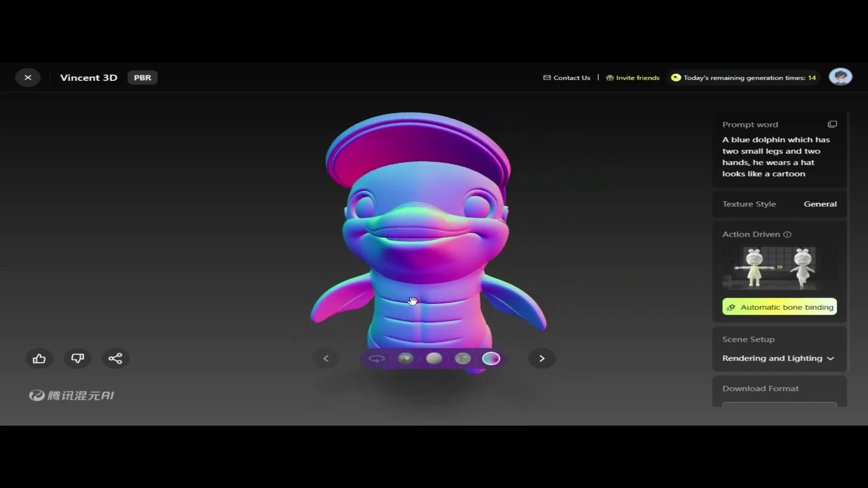
left_click_drag(503, 292, 630, 264)
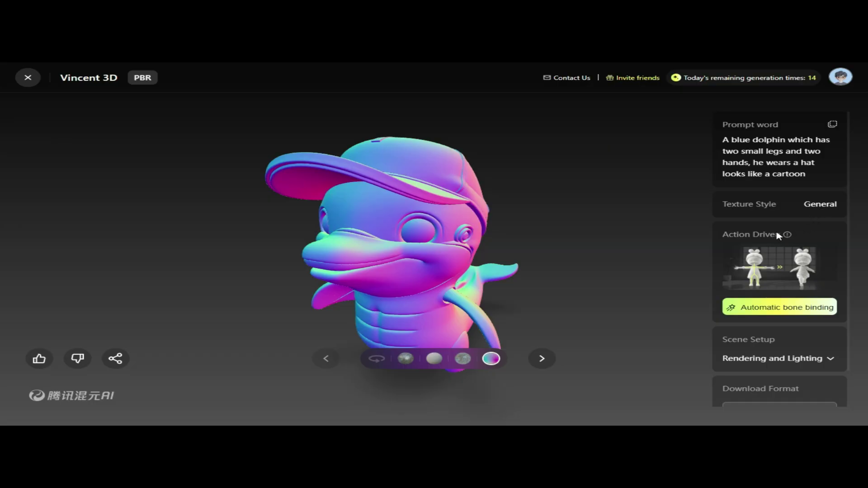
- Expand Rendering and Lighting and download the dolphin model in GLB format
mouse_move(787, 237)
left_click(828, 359)
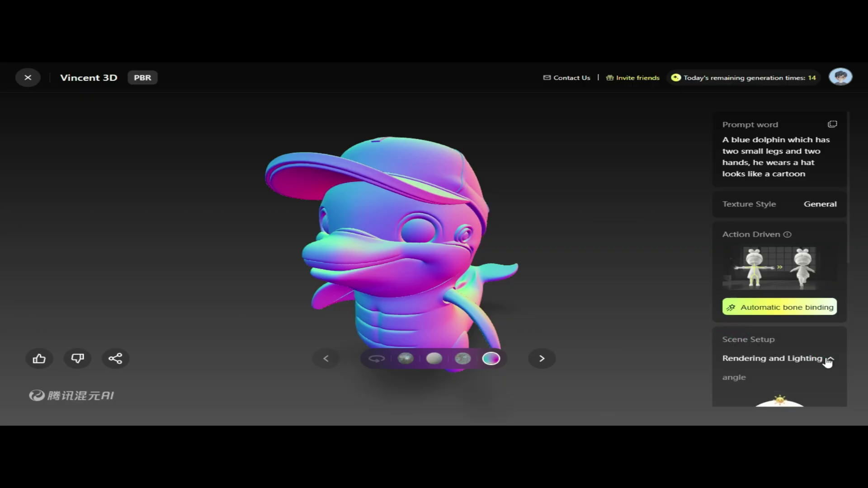
scroll(816, 343, "down", 4)
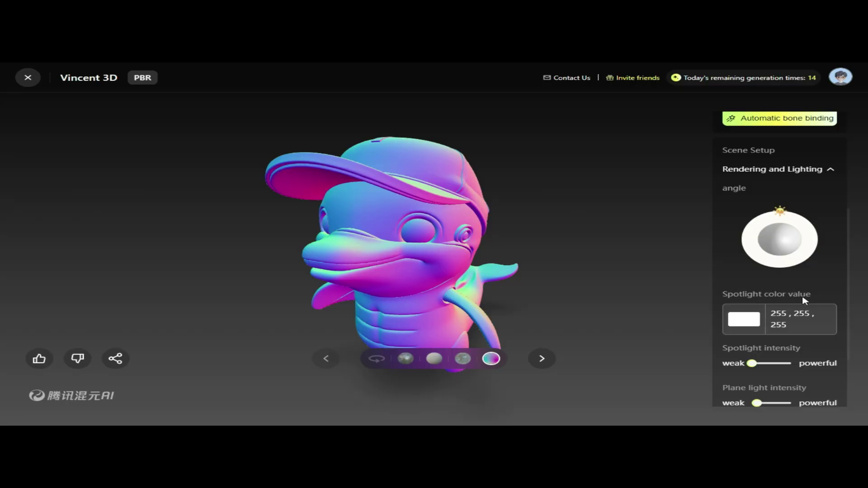
scroll(785, 332, "down", 2)
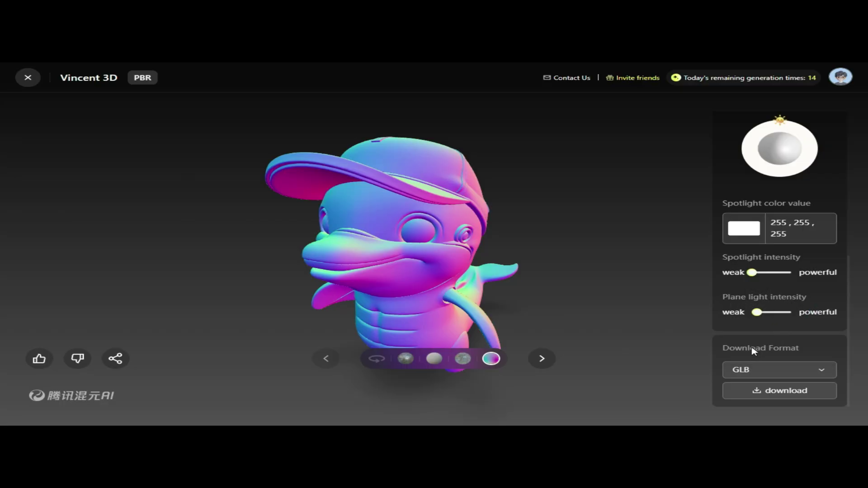
left_click(793, 369)
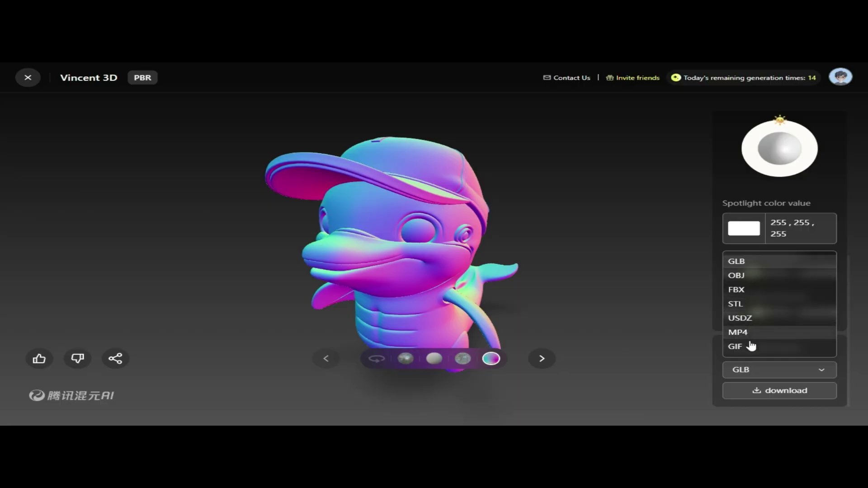
left_click(759, 369)
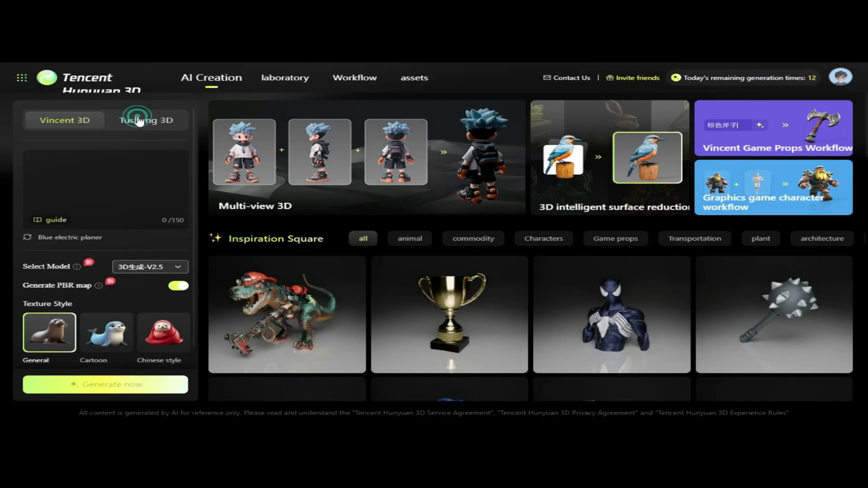
left_click(136, 119)
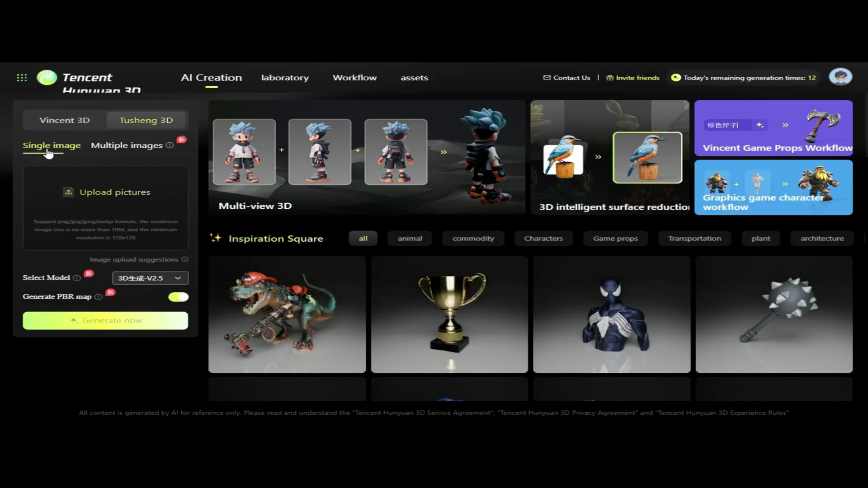
left_click(102, 150)
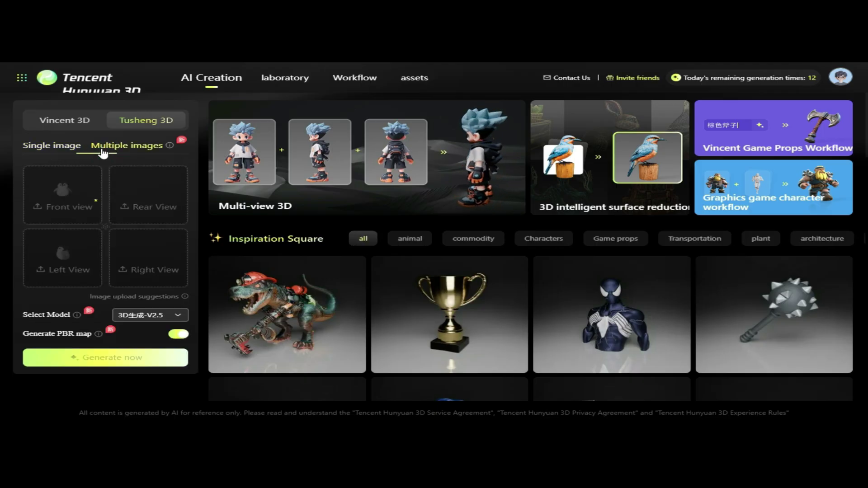
left_click(61, 151)
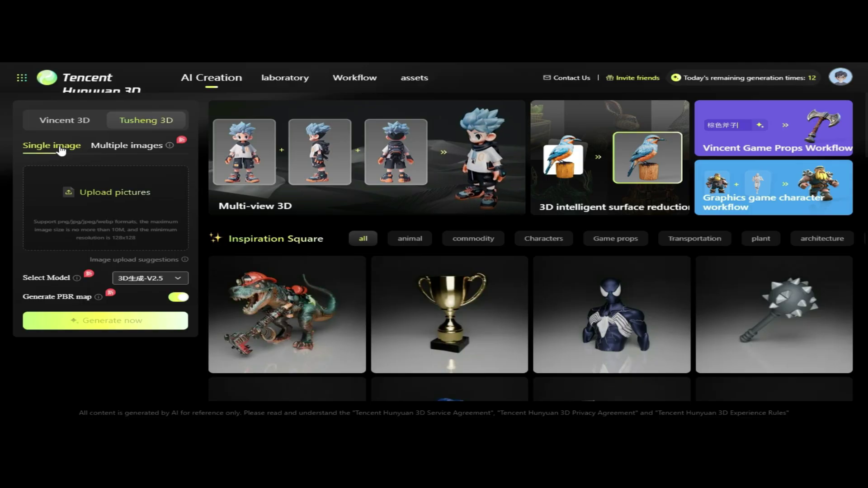
left_click(103, 151)
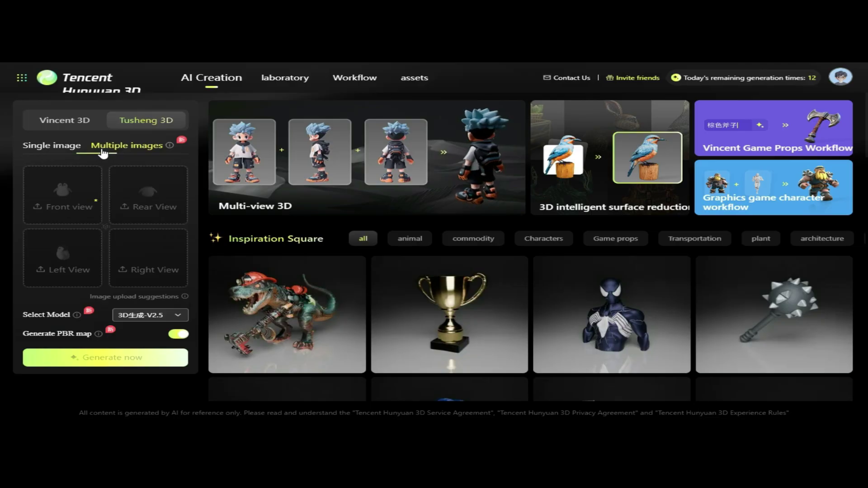
left_click(62, 149)
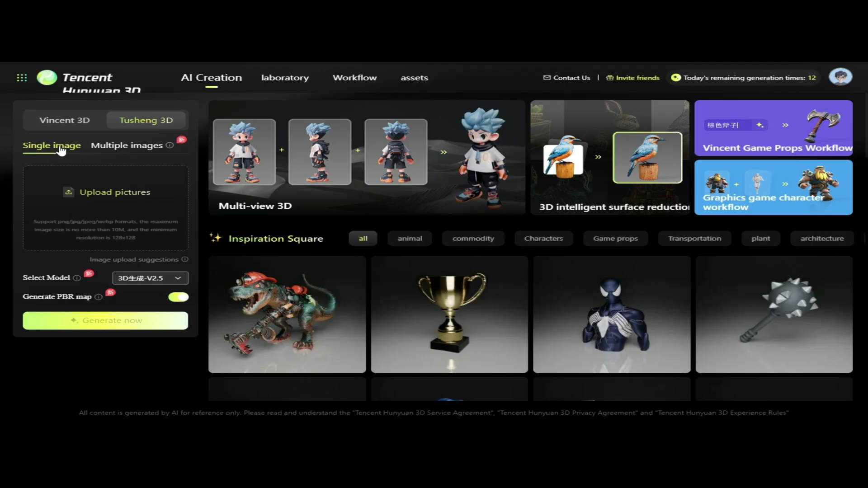
- Upload the walking apple mascot picture and pick the first model in Select Model
left_click(84, 193)
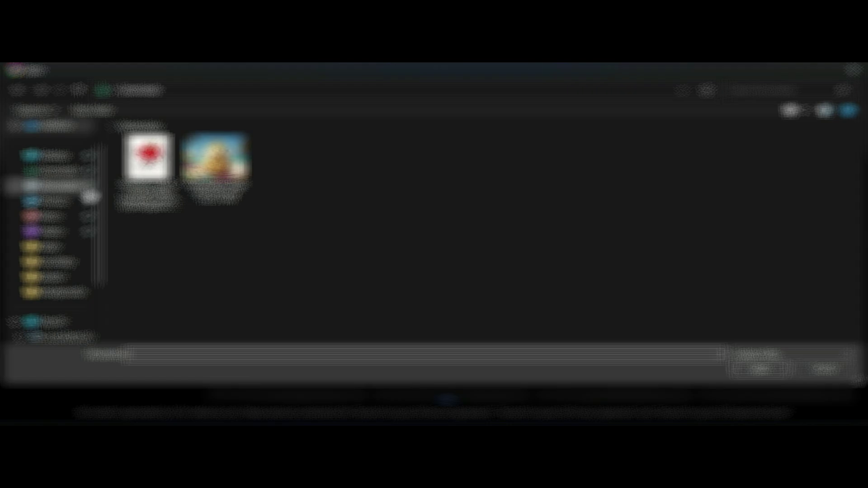
left_click(217, 168)
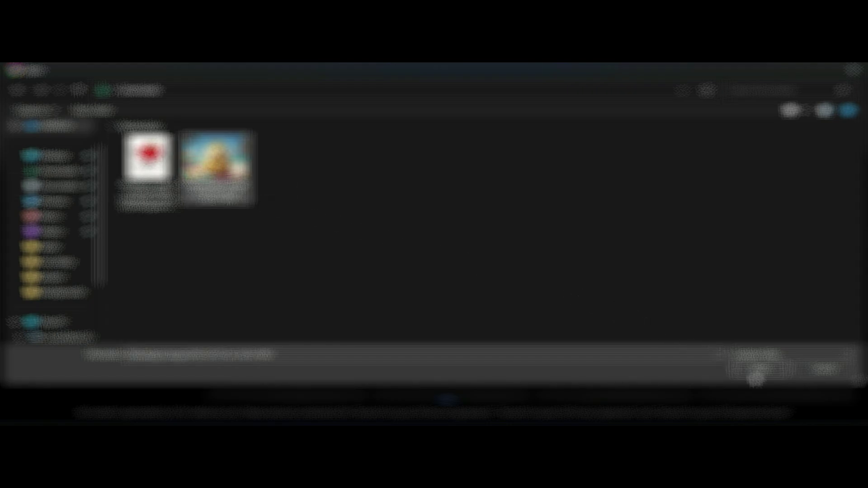
left_click(760, 369)
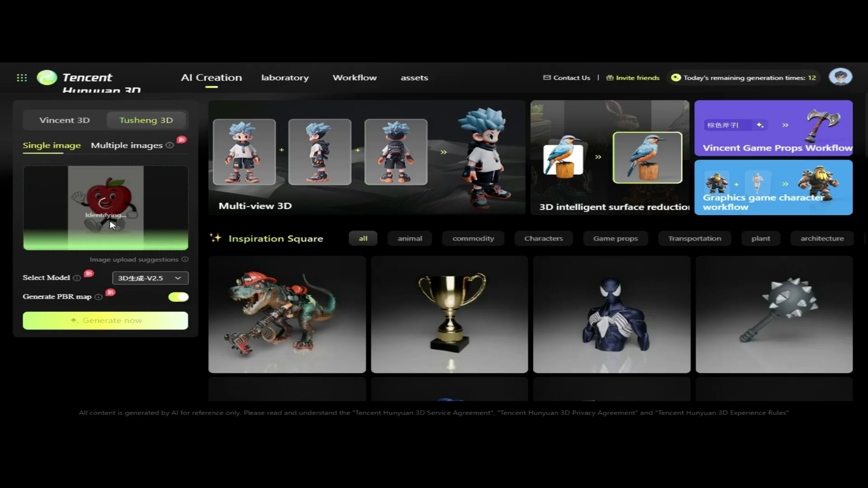
left_click(142, 280)
left_click(146, 298)
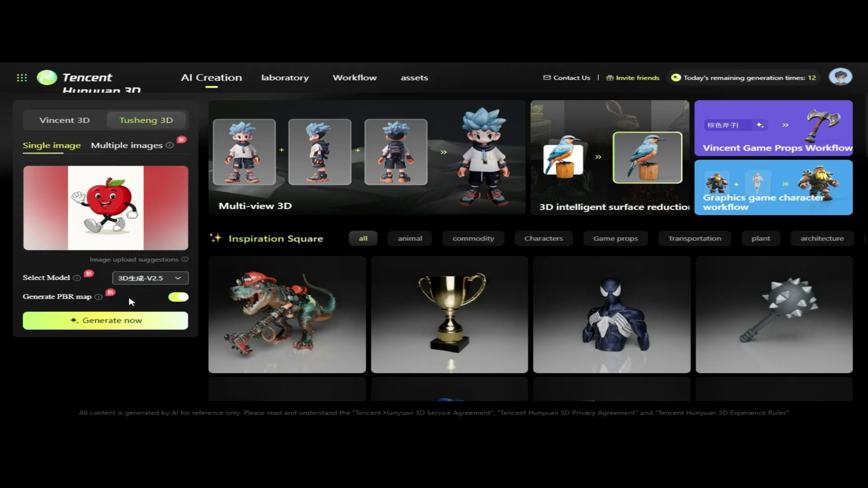
left_click(176, 301)
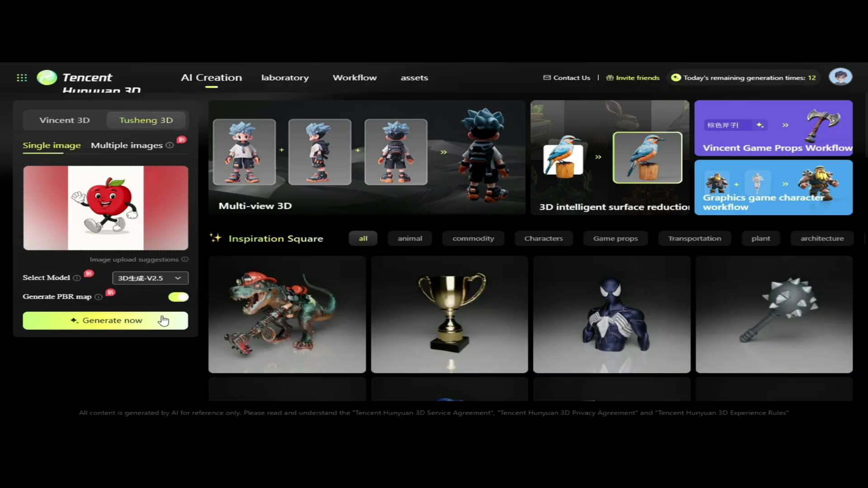
- Generate the apple mascot model and orbit it to view its back
left_click(117, 324)
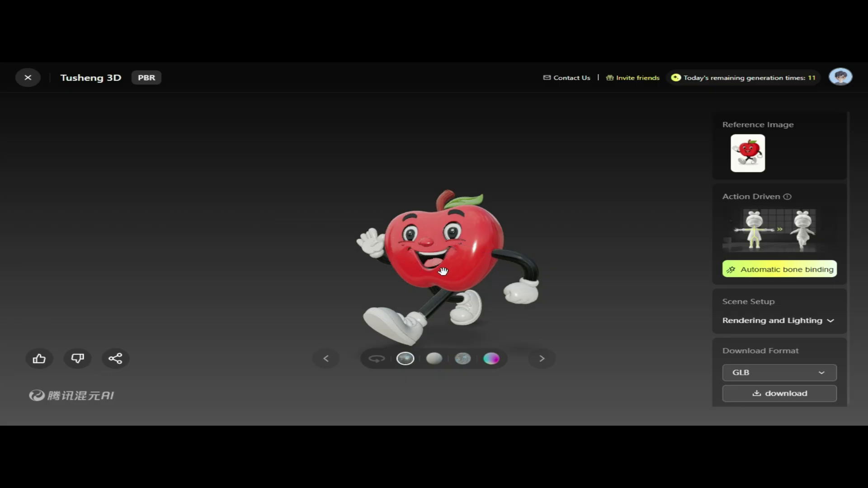
left_click_drag(564, 266, 470, 312)
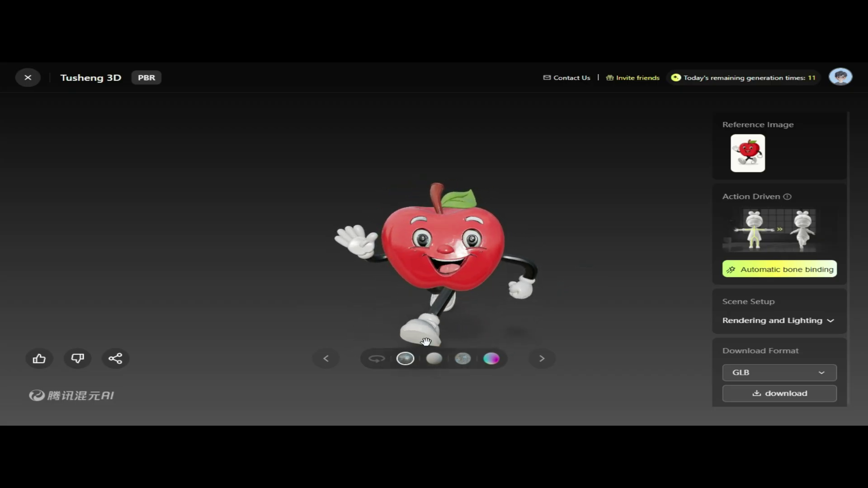
left_click(435, 359)
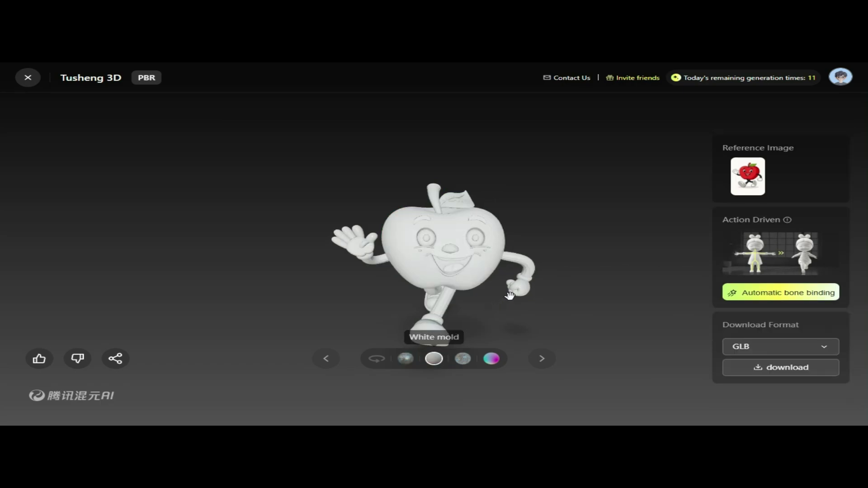
left_click_drag(417, 289, 459, 288)
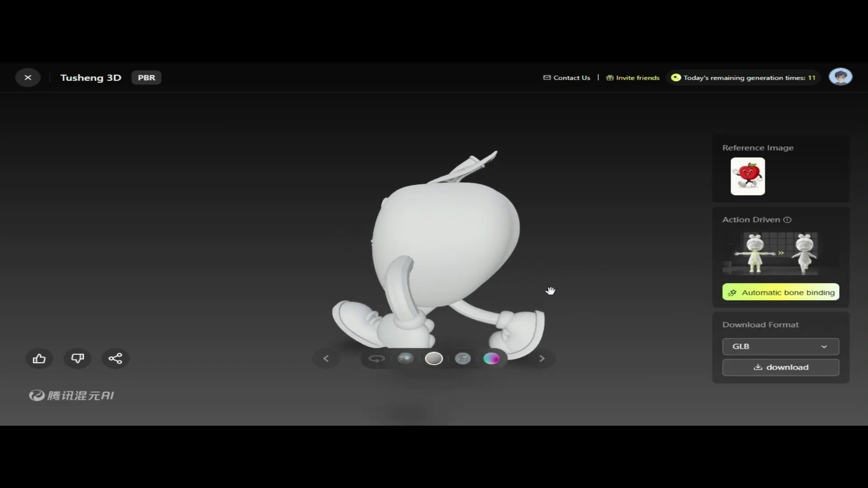
scroll(551, 288, "up", 4)
left_click_drag(550, 288, 217, 273)
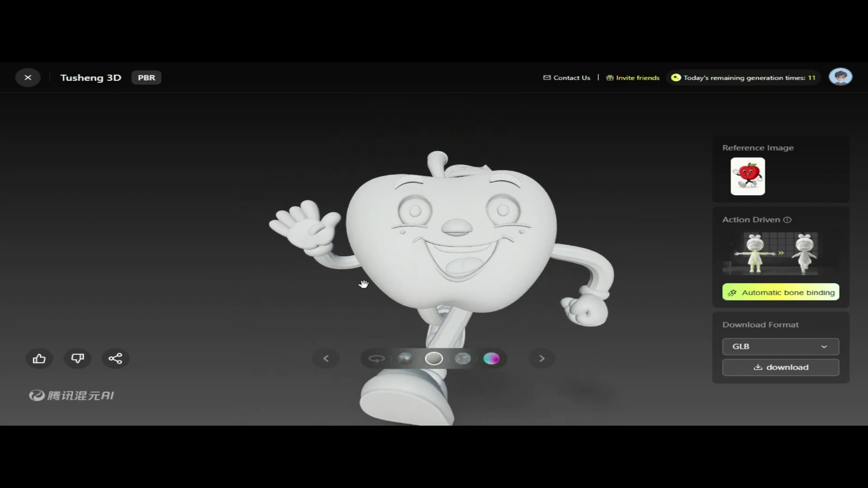
scroll(432, 282, "down", 2)
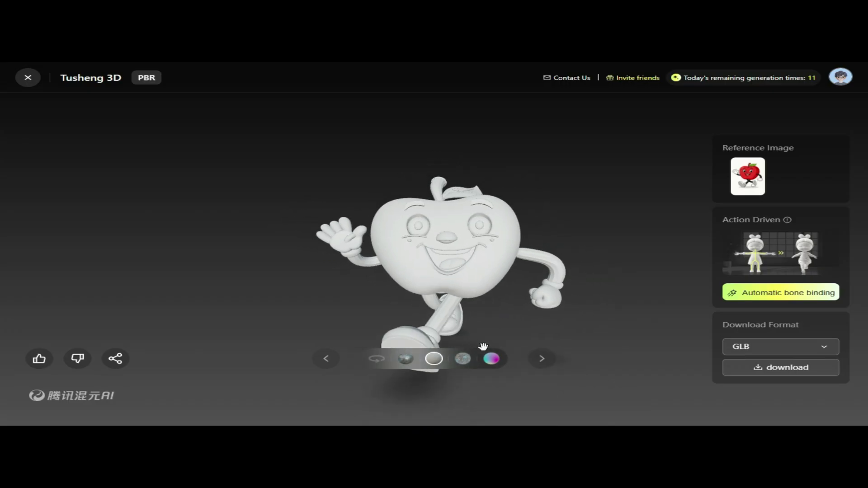
left_click(459, 361)
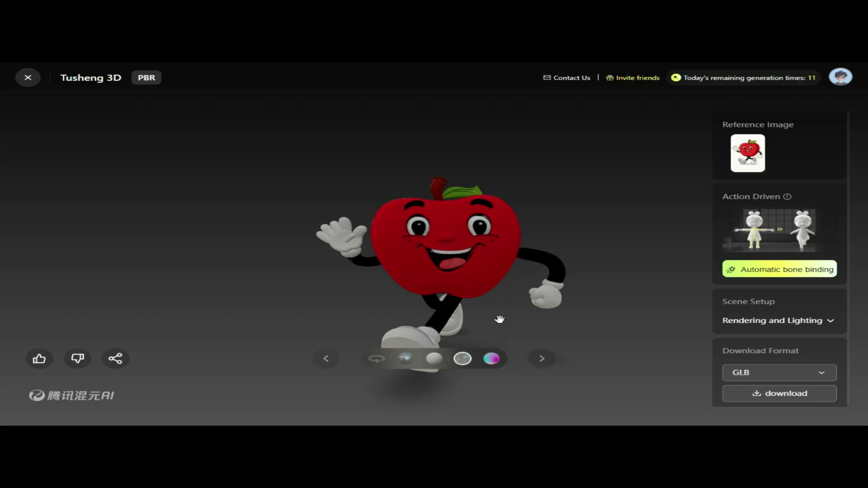
left_click_drag(495, 320, 389, 311)
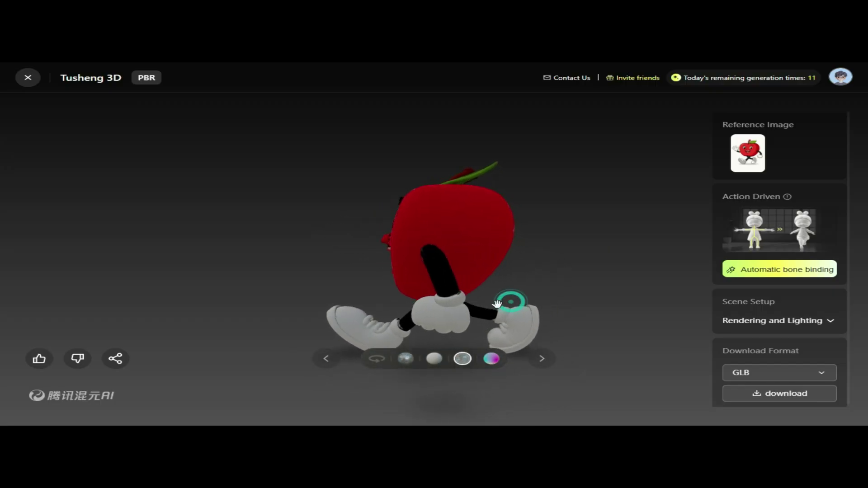
left_click_drag(510, 305, 446, 304)
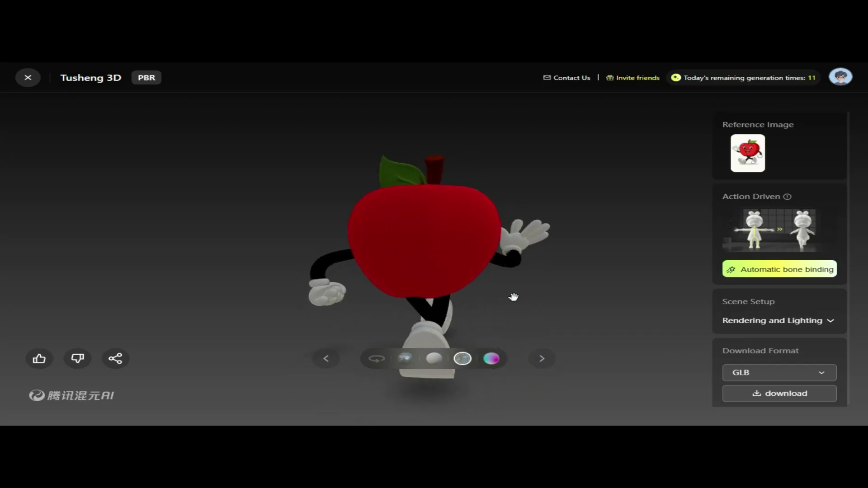
left_click_drag(513, 297, 330, 279)
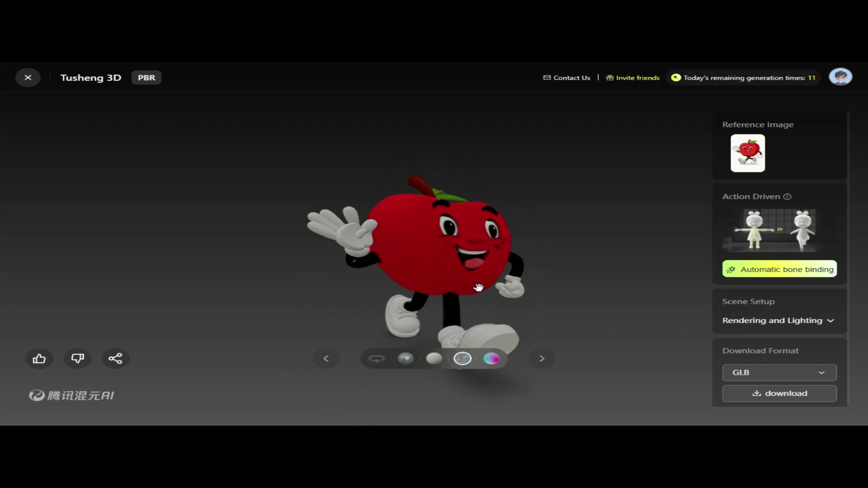
left_click_drag(506, 290, 483, 290)
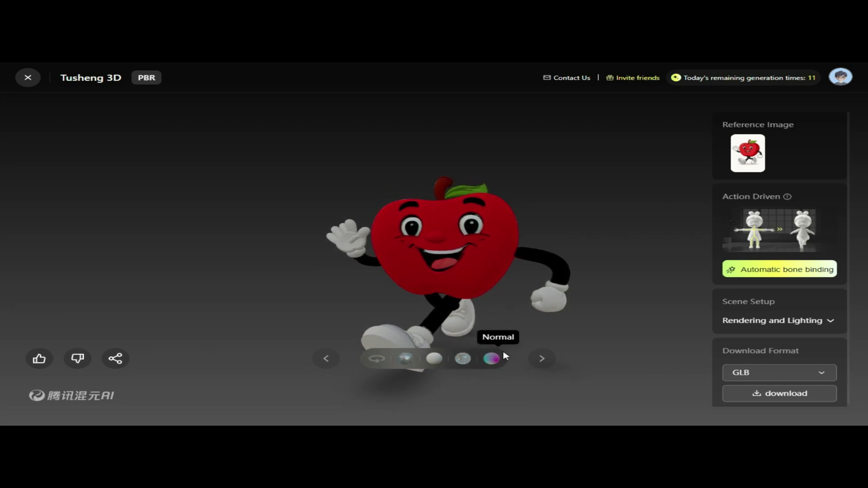
left_click(504, 357)
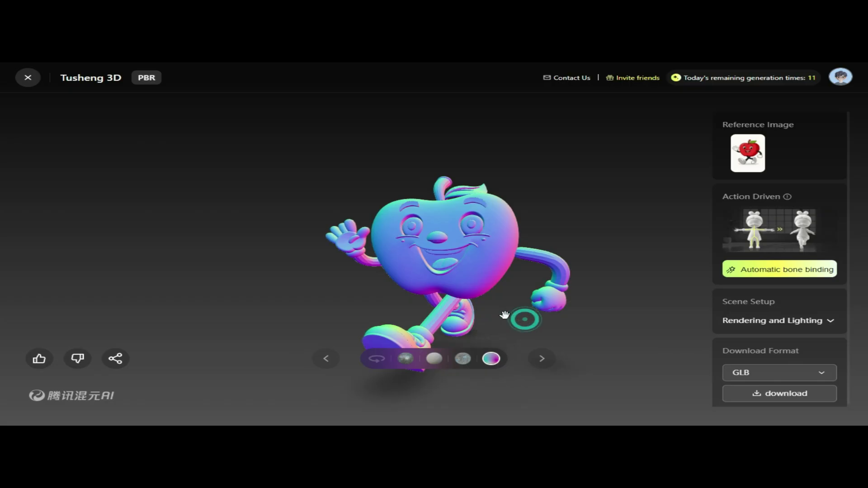
left_click_drag(439, 312, 399, 306)
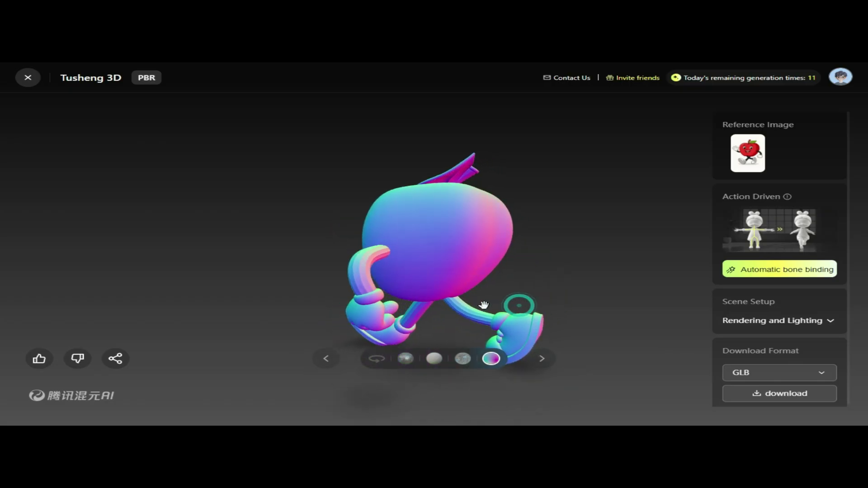
left_click_drag(517, 303, 420, 297)
left_click_drag(515, 290, 483, 293)
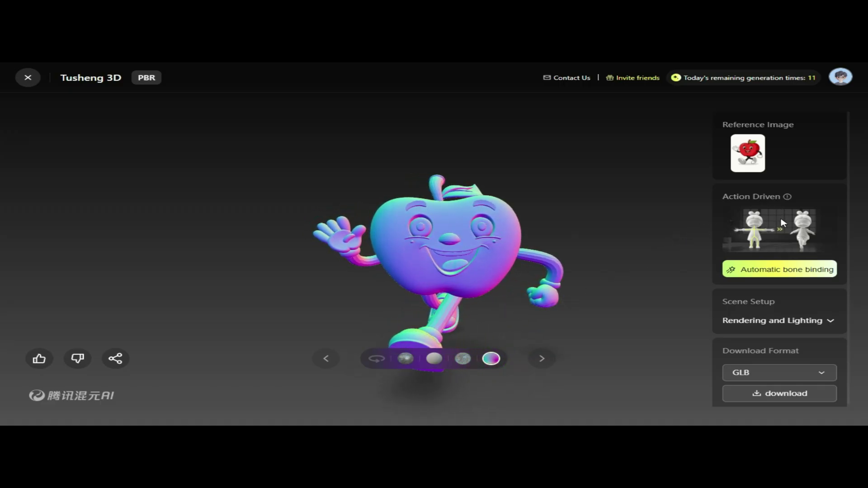
- Choose OBJ as the apple model's download format
scroll(804, 371, "down", 1)
left_click(804, 370)
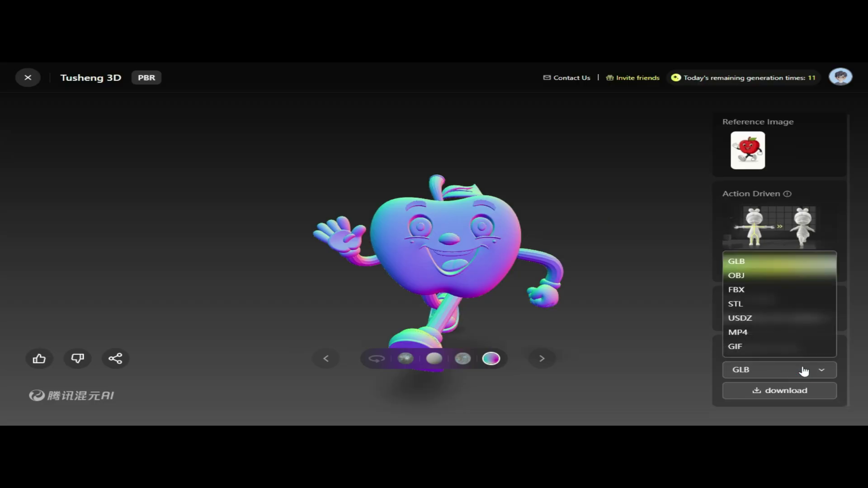
left_click(763, 276)
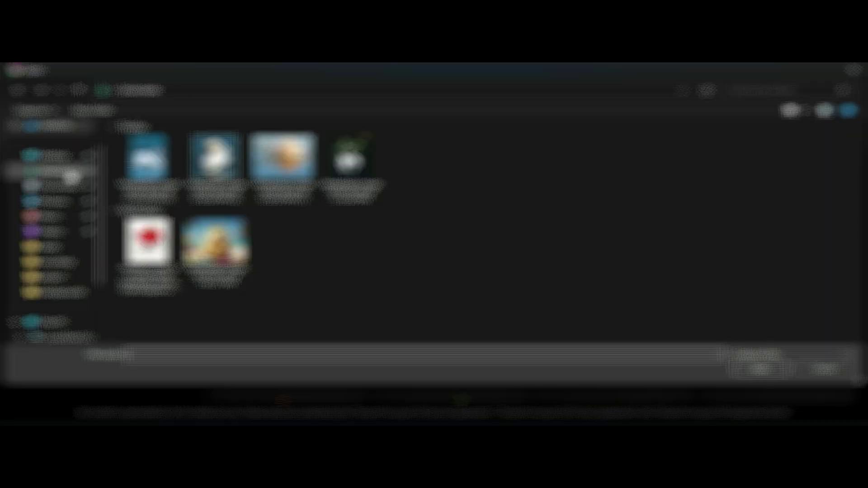
- Upload the four swan photos as multi-image references
left_click(135, 167)
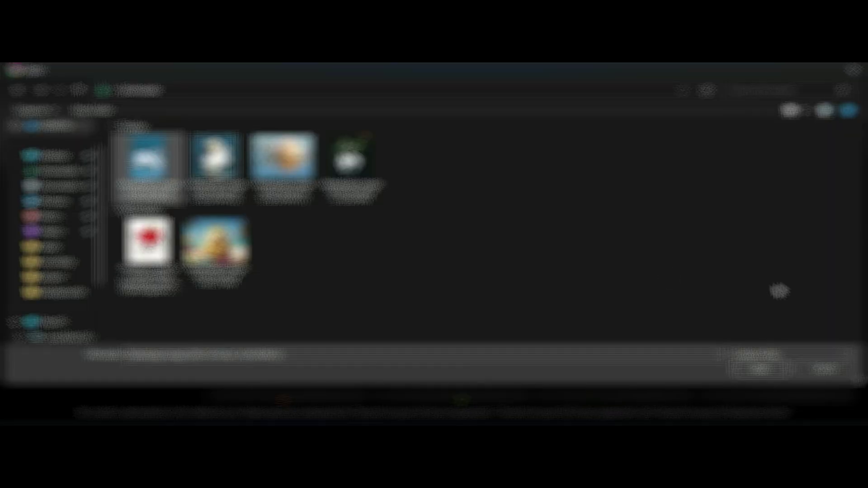
left_click(752, 368)
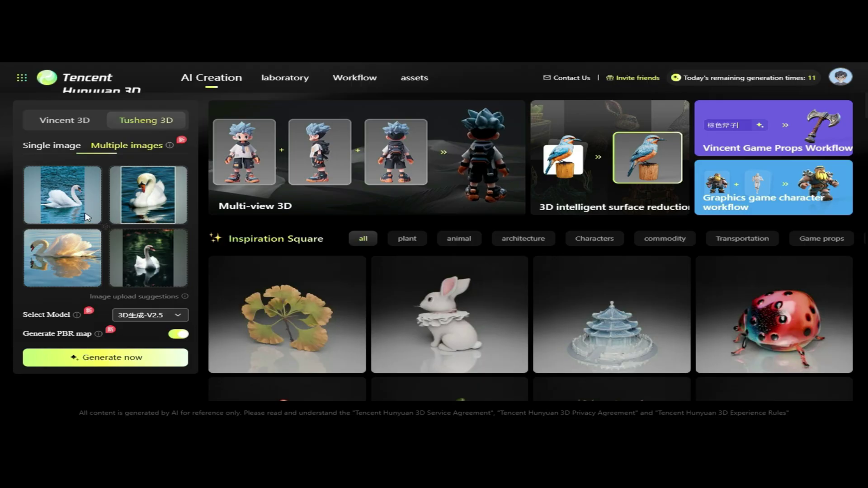
mouse_move(62, 207)
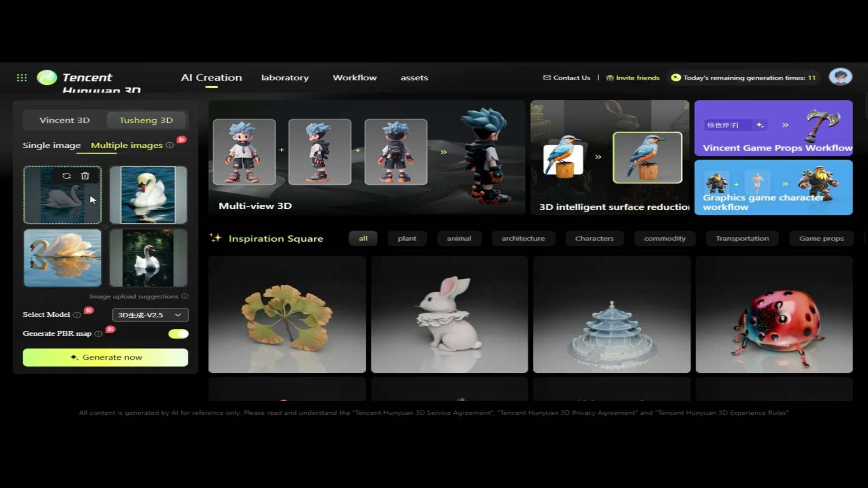
mouse_move(140, 200)
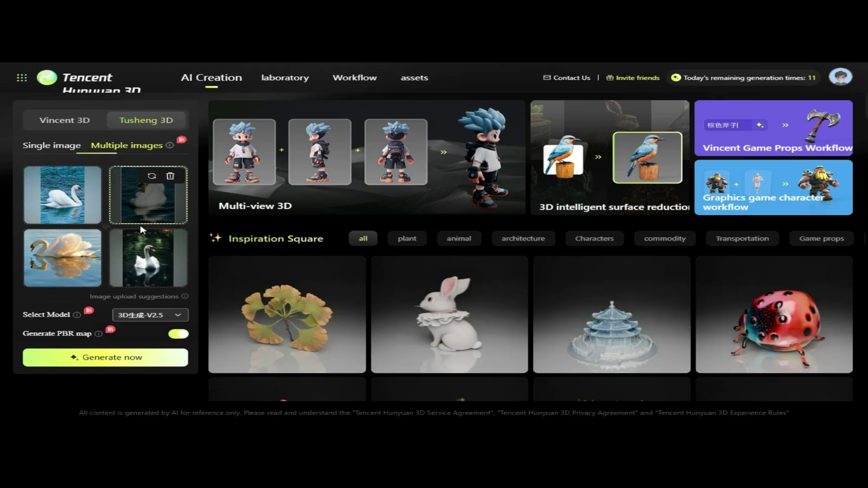
mouse_move(76, 259)
mouse_move(147, 261)
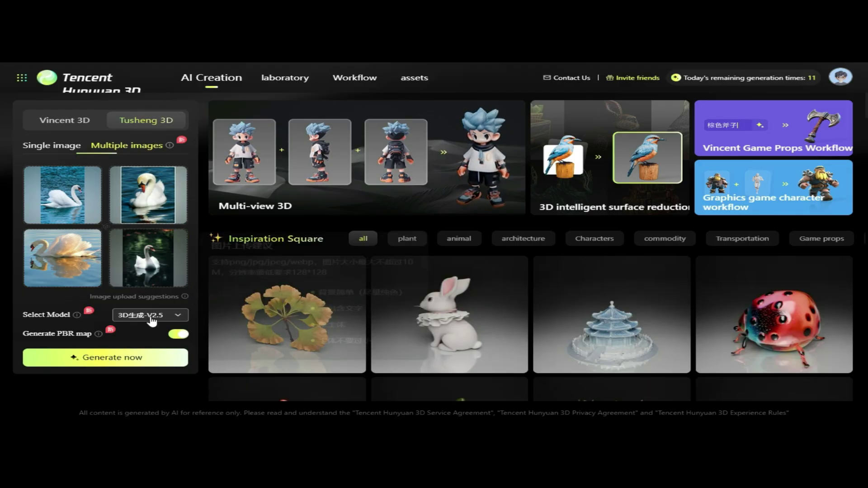
- Generate the swan model with 3D生成-V2.5 and PBR maps on
left_click(153, 317)
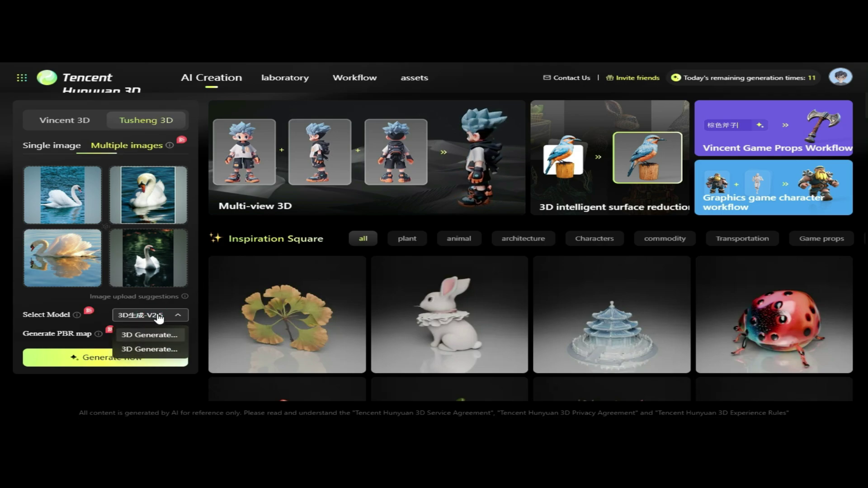
left_click(157, 338)
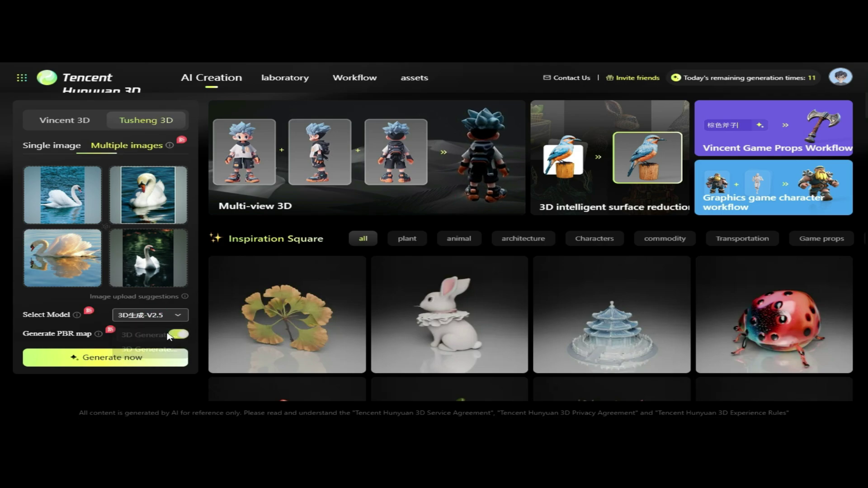
left_click(180, 337)
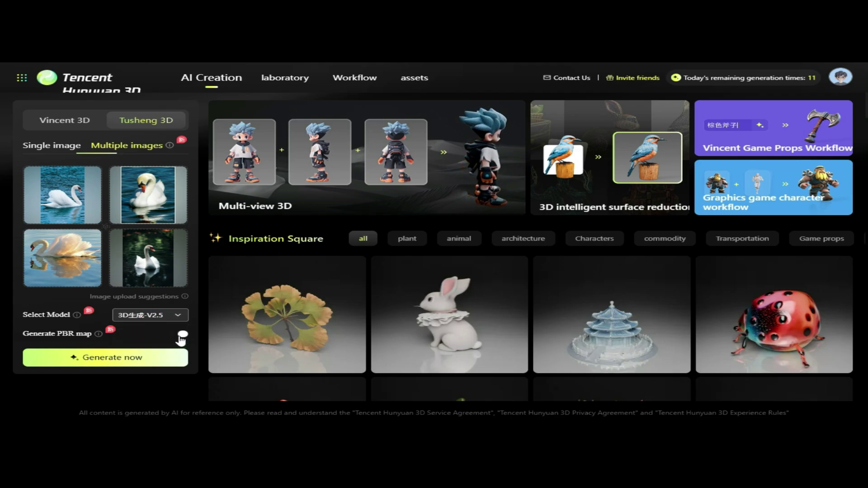
left_click(179, 336)
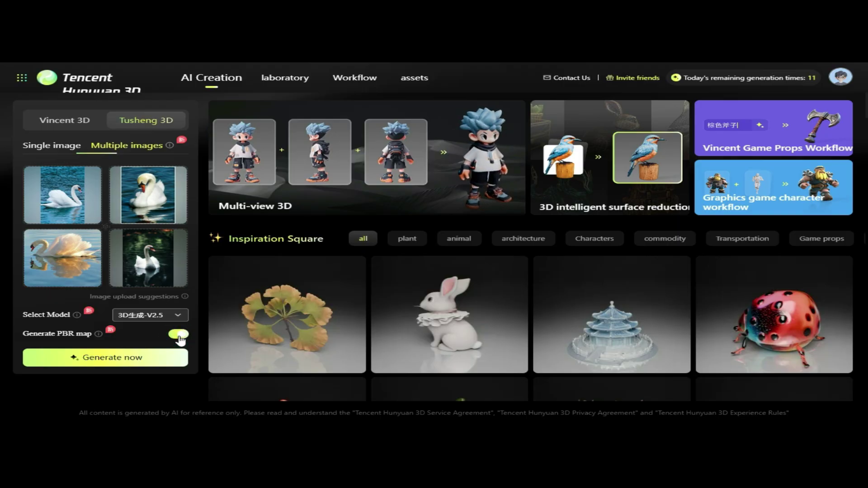
left_click(116, 358)
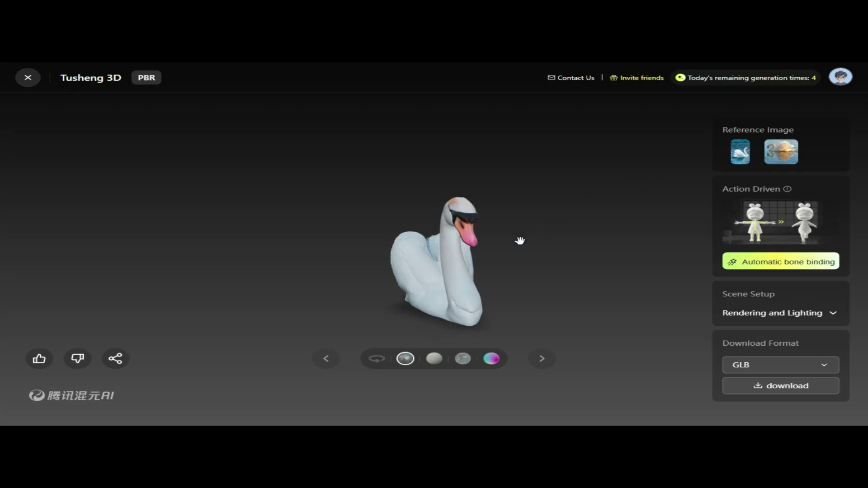
- Apply the White mold material to the swan, then zoom in and orbit to a near-front view
left_click(520, 241)
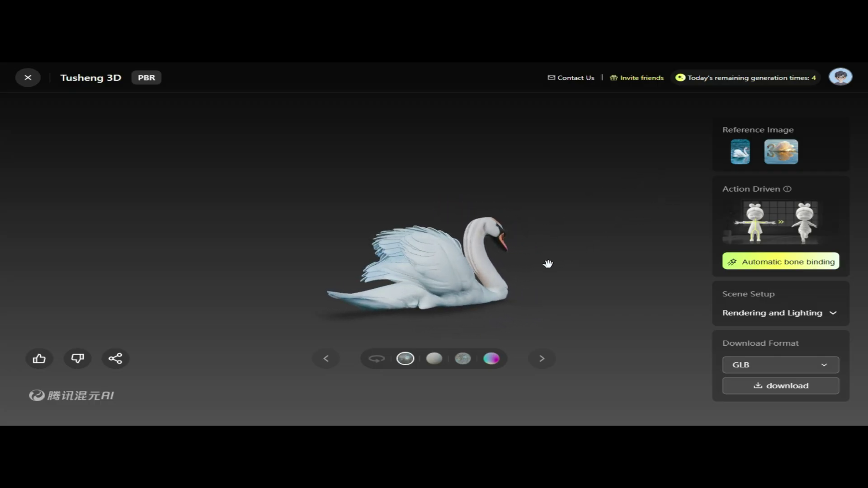
left_click(442, 359)
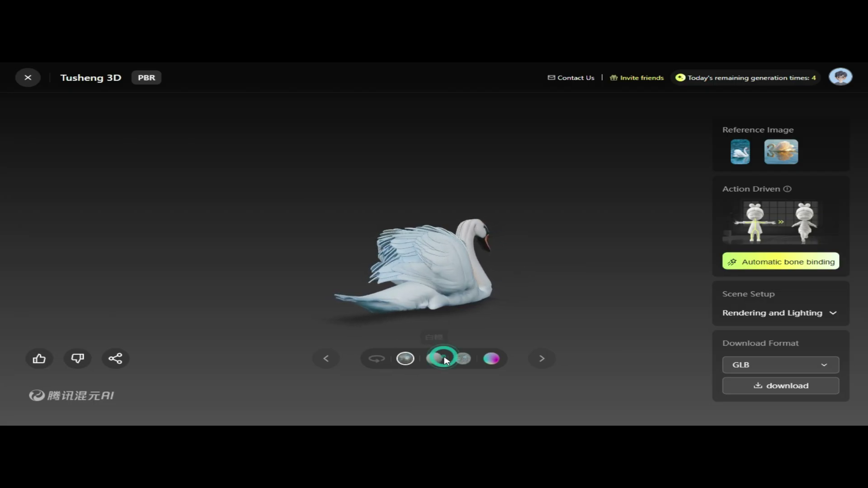
left_click(429, 359)
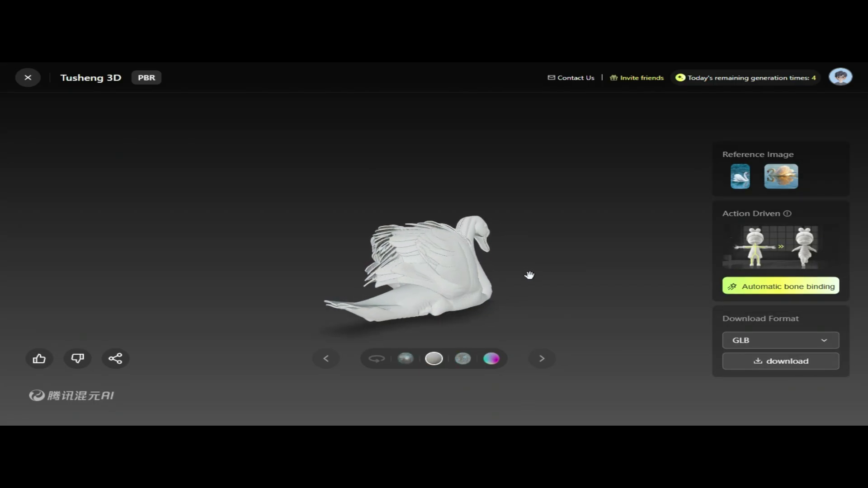
scroll(529, 275, "up", 3)
left_click_drag(519, 287, 407, 285)
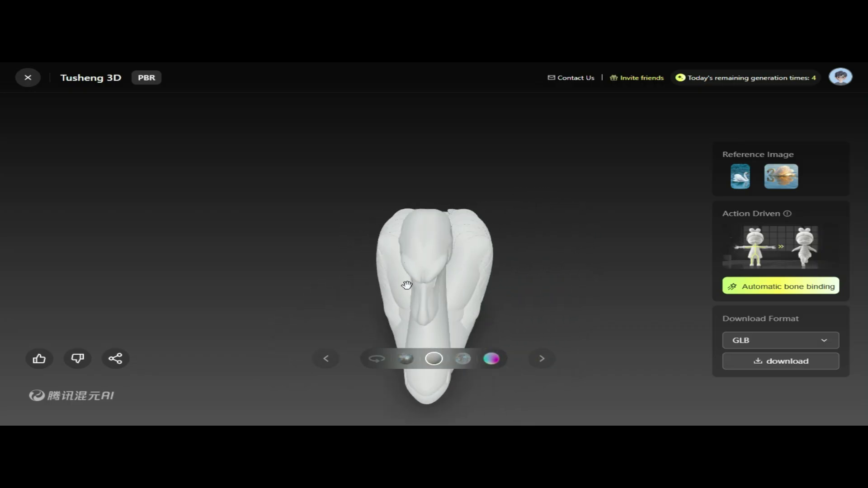
- Show the swan's Albedo texture and orbit it through front, right, back and left views
left_click(464, 358)
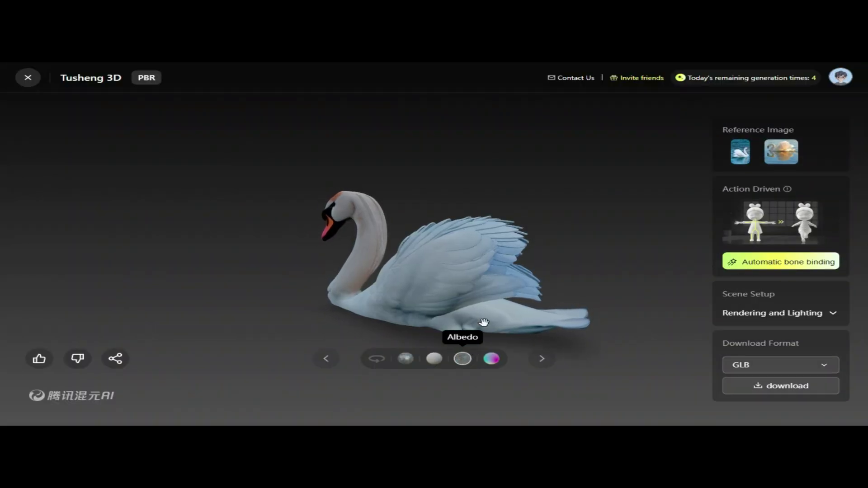
left_click_drag(485, 320, 474, 312)
left_click_drag(614, 295, 411, 300)
left_click_drag(517, 299, 572, 297)
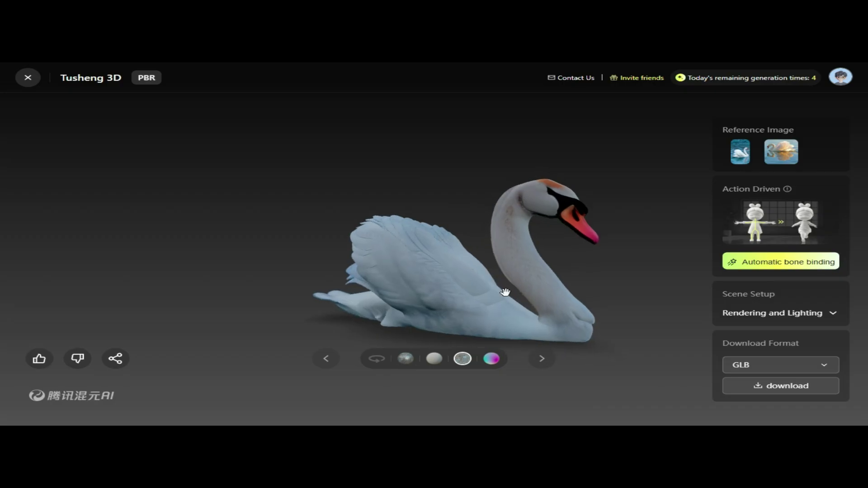
left_click(494, 292)
left_click_drag(494, 292, 601, 291)
left_click_drag(467, 301, 593, 294)
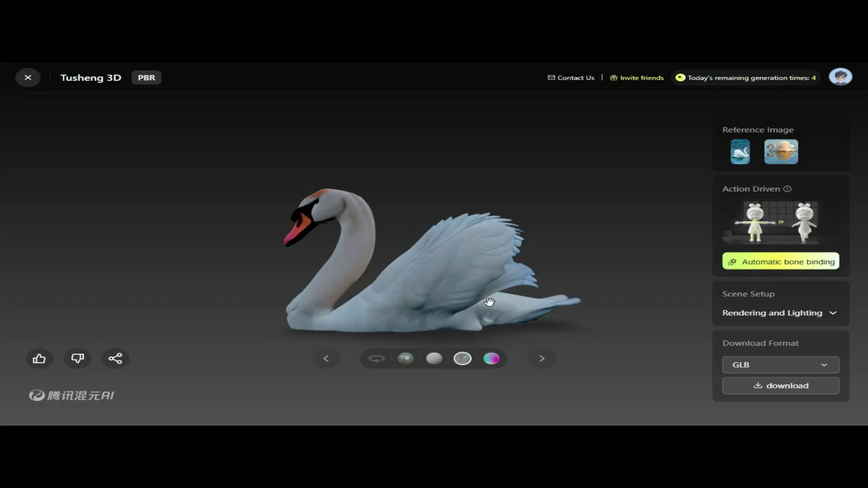
- Switch the swan to Normal shading and orbit it to face forward
left_click(495, 359)
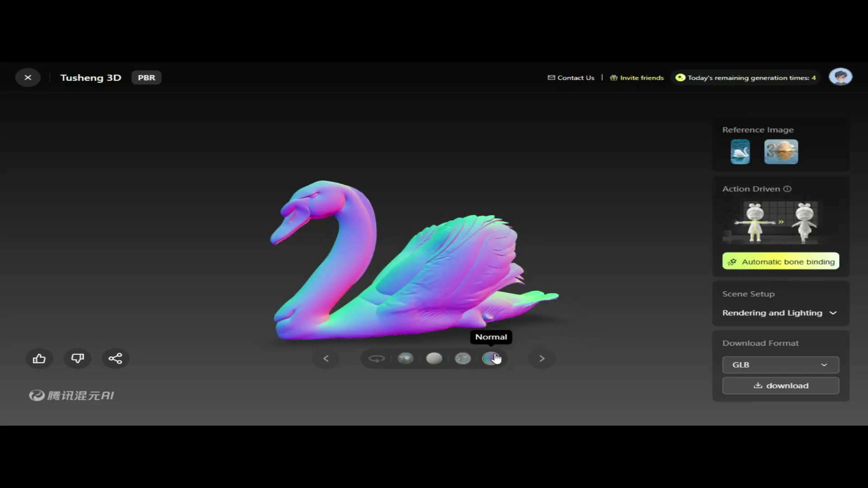
left_click_drag(511, 297, 585, 287)
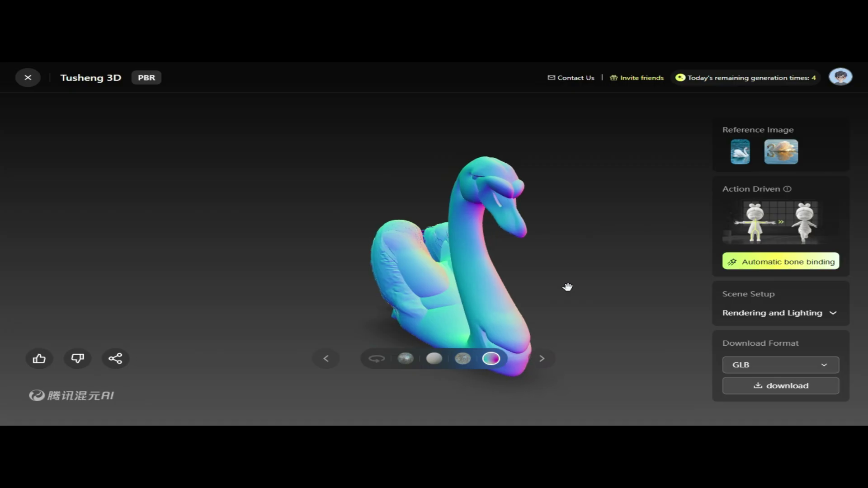
left_click_drag(568, 287, 401, 295)
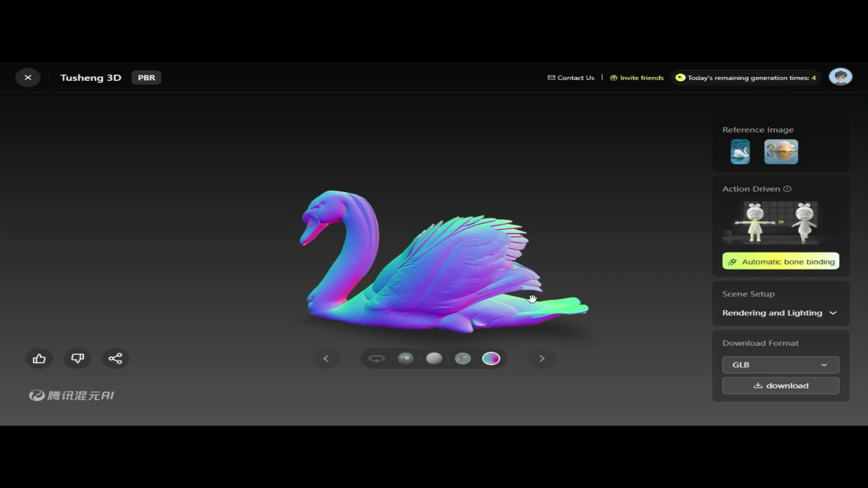
left_click_drag(532, 299, 497, 300)
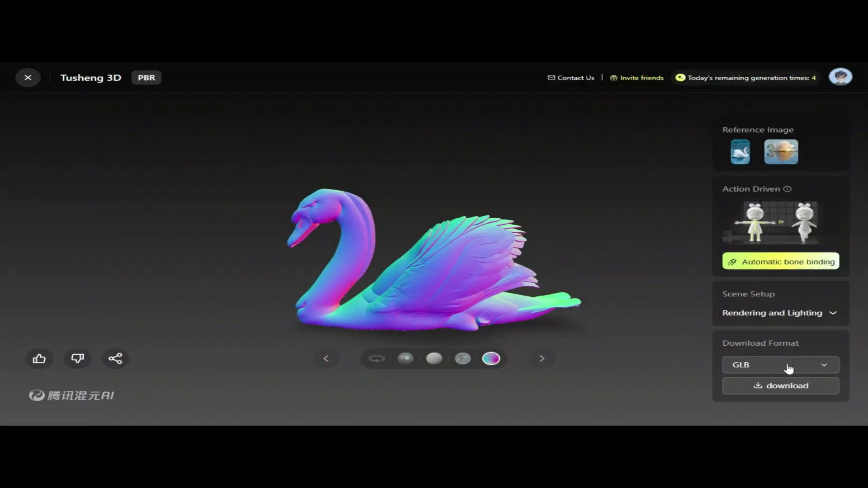
- Change the swan's download format from GLB to OBJ
left_click(788, 365)
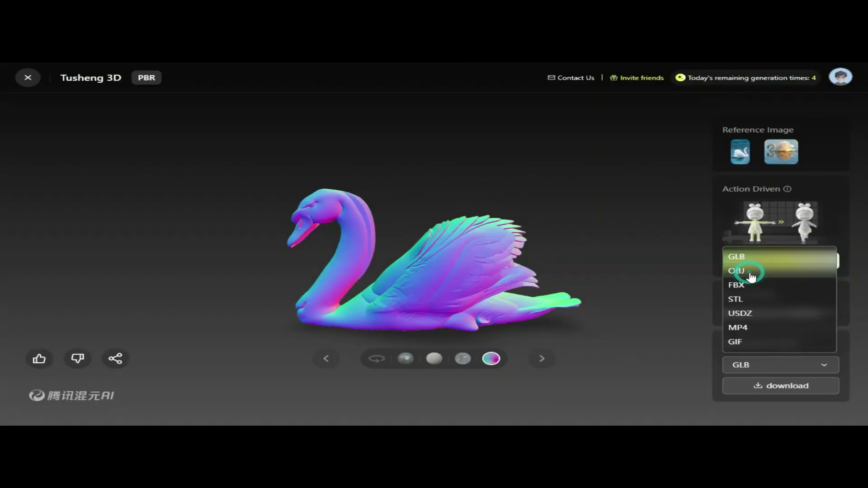
left_click(751, 272)
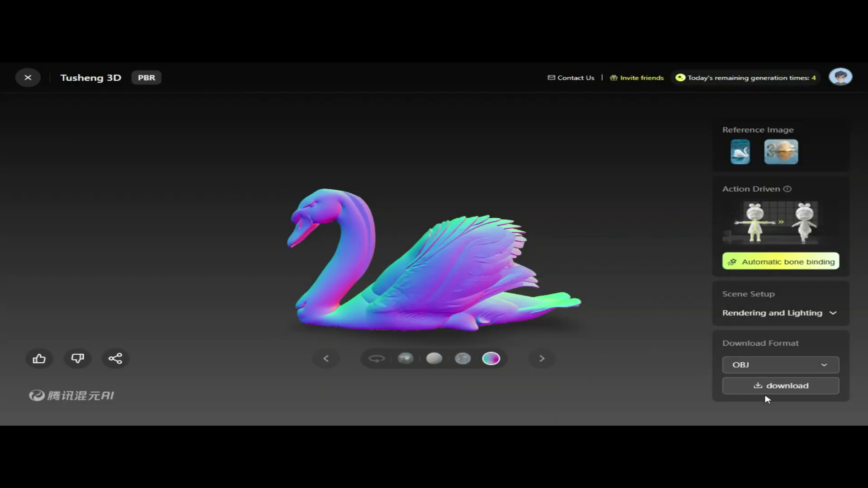